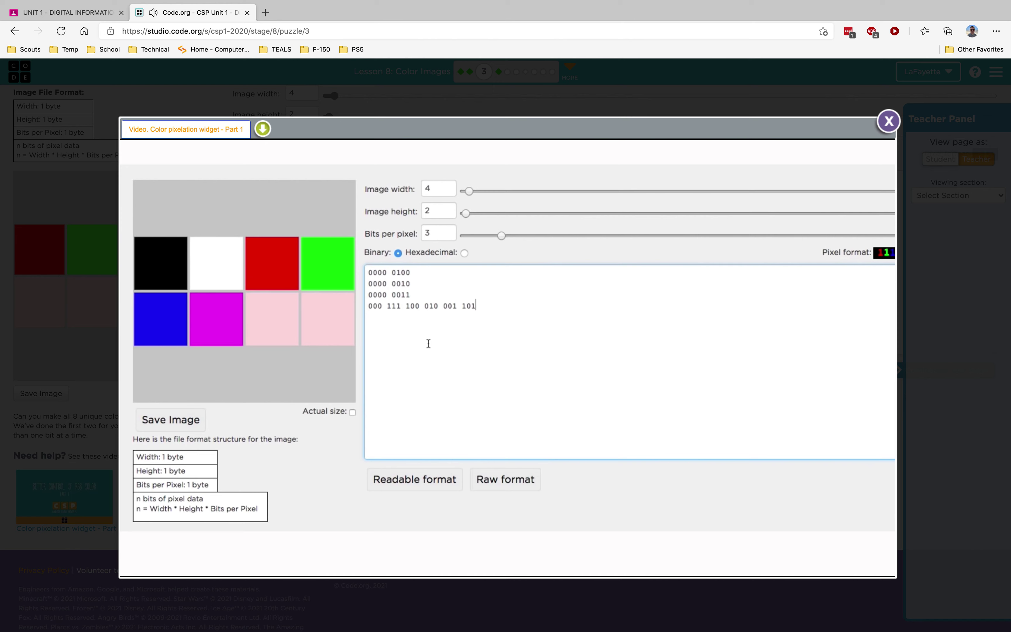
pyautogui.click(481, 306)
pyautogui.write('110 011')
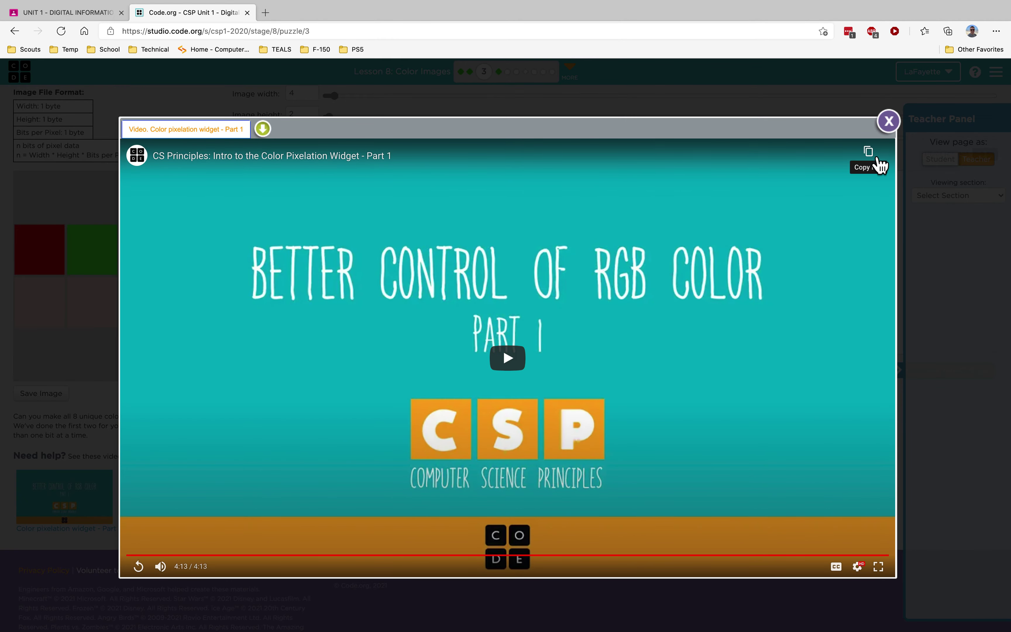
# Copy the link of the Color Pixelation Widget - Part 1 video and open the Lesson 8 - Color Images material for editing in Google Classroom.
pyautogui.click(869, 152)
pyautogui.click(84, 13)
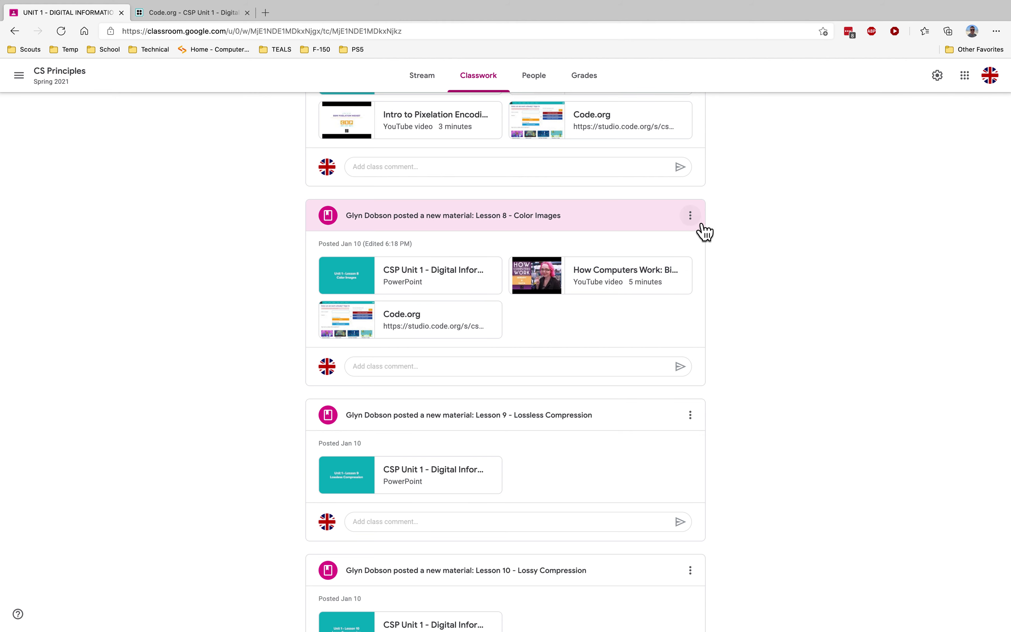
pyautogui.click(700, 222)
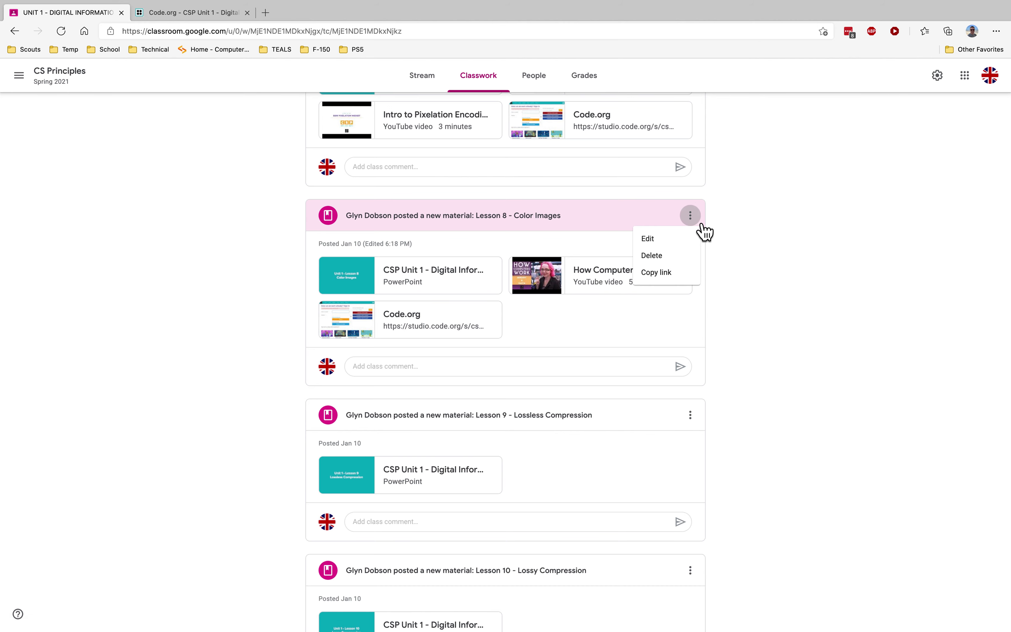
pyautogui.click(682, 240)
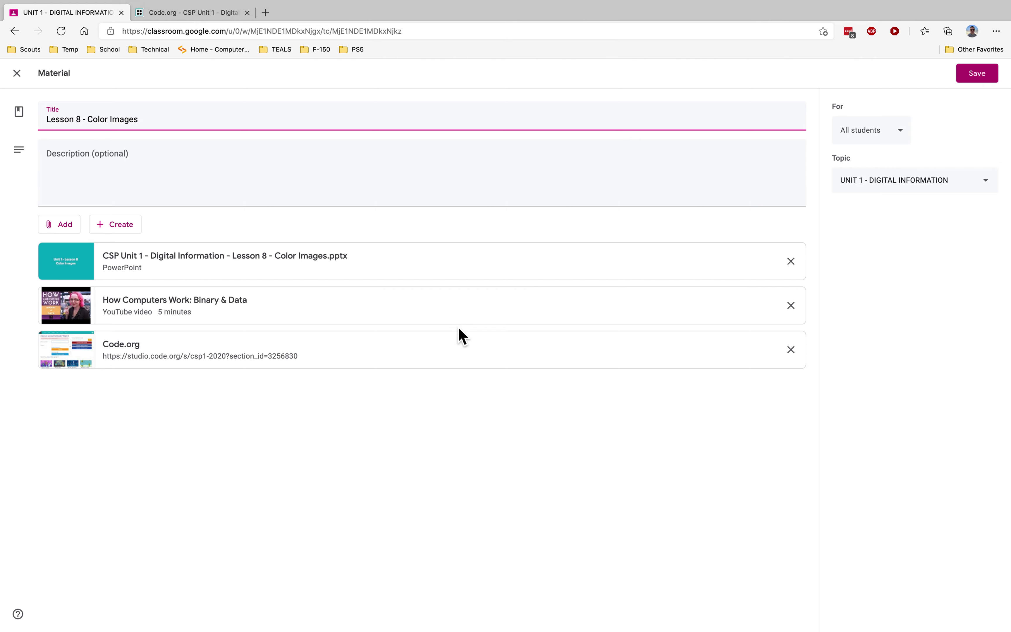
# Attach the copied video link to the Lesson 8 - Color Images material and save the material.
pyautogui.click(68, 239)
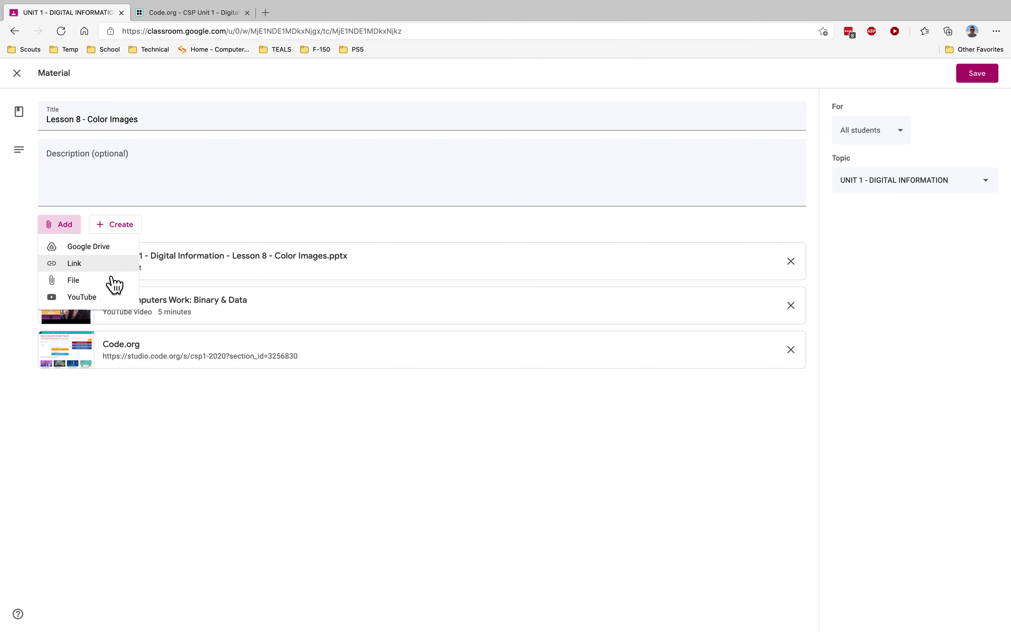
pyautogui.click(101, 267)
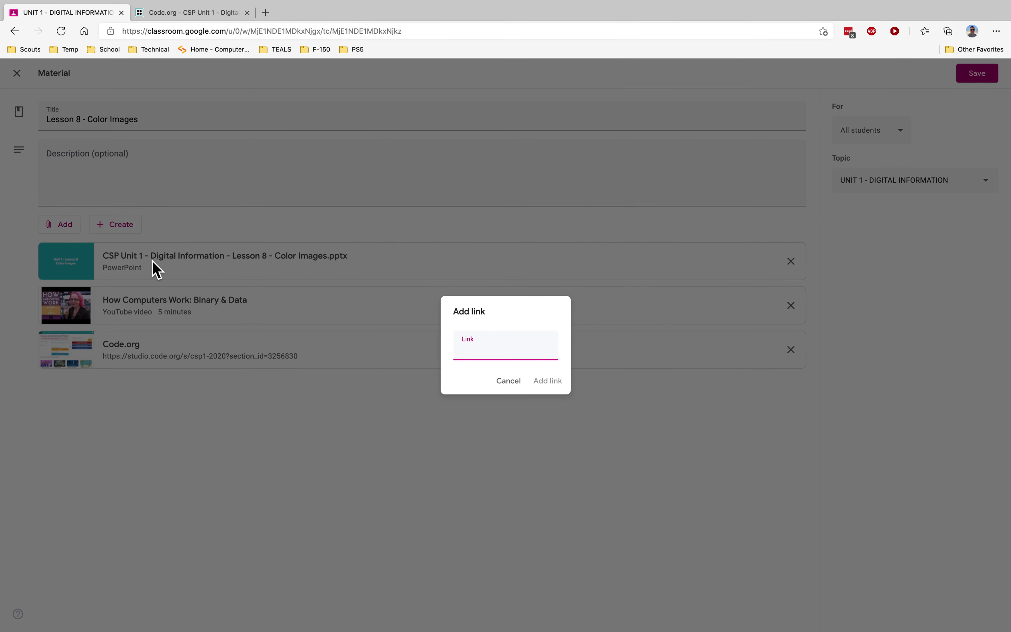
pyautogui.hotkey('ctrl', 'v')
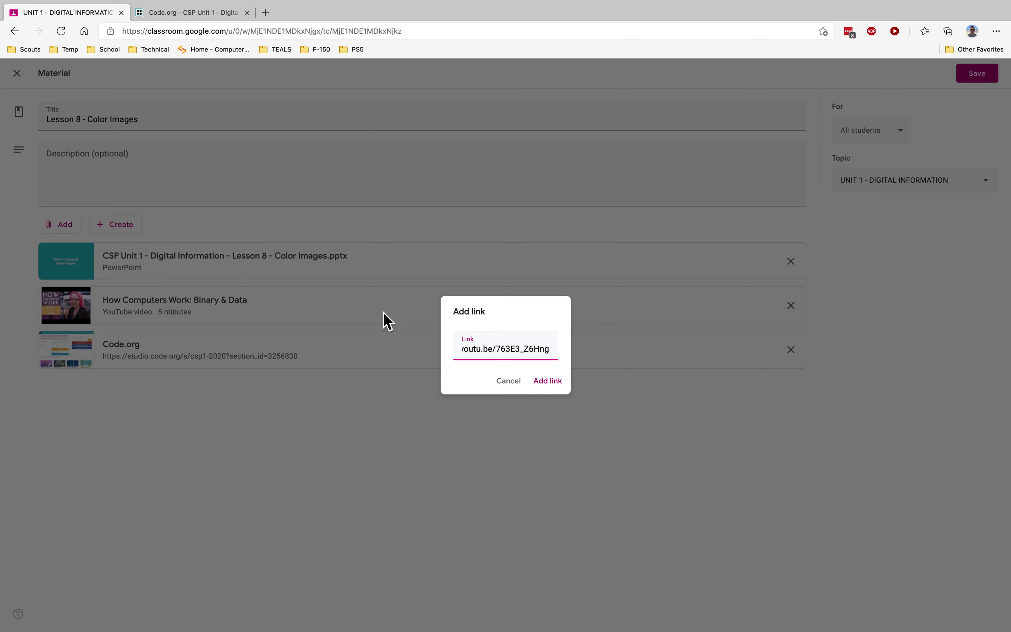
pyautogui.click(559, 386)
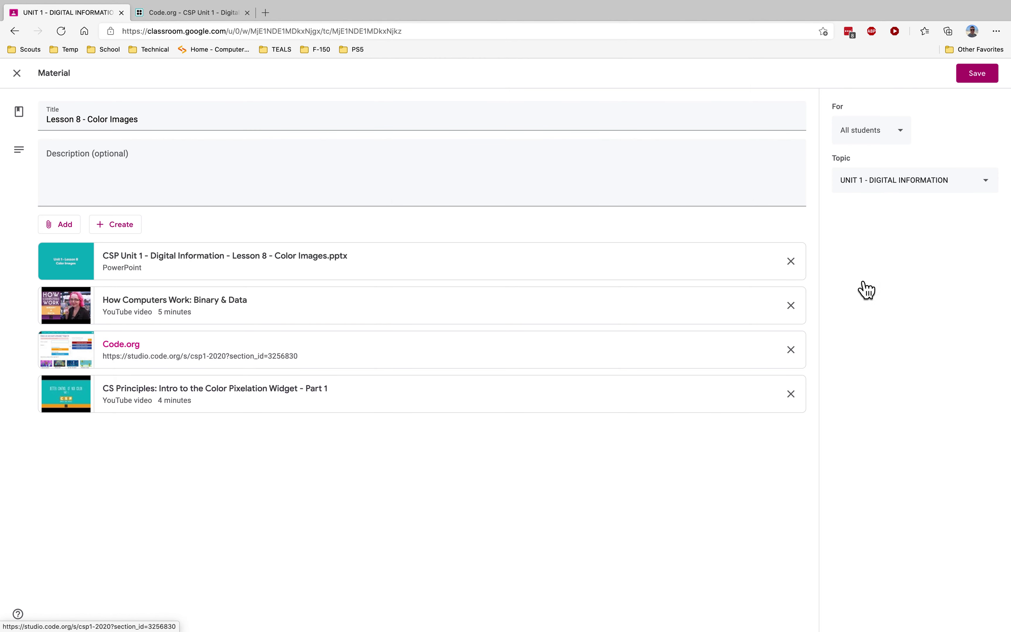
pyautogui.click(978, 74)
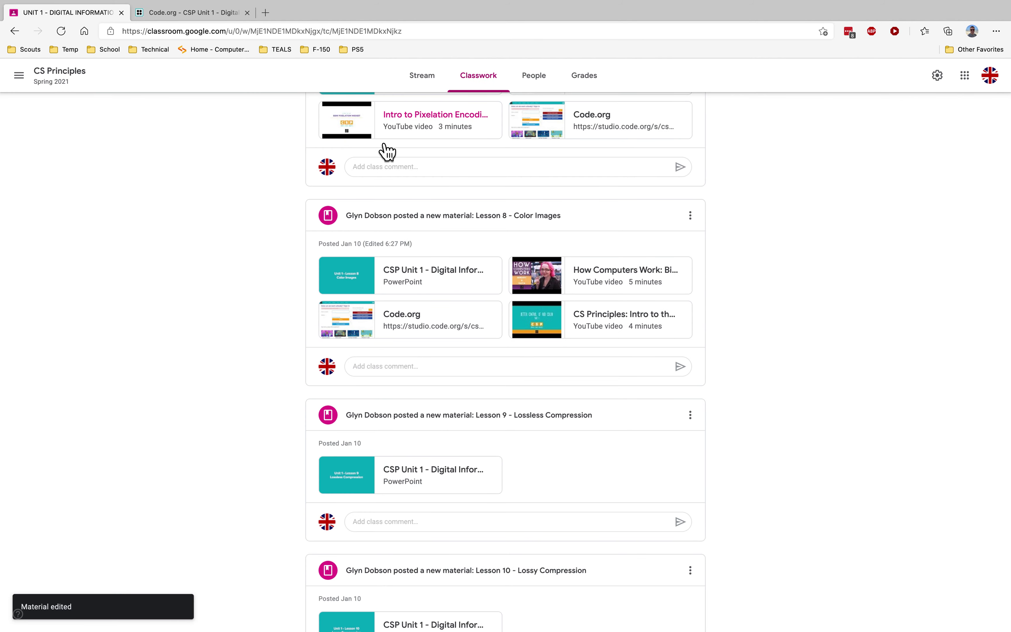
# Return to the Code.org lesson and dismiss the Part 1 video and the Color Pixelation: Task 1 directions.
pyautogui.click(203, 13)
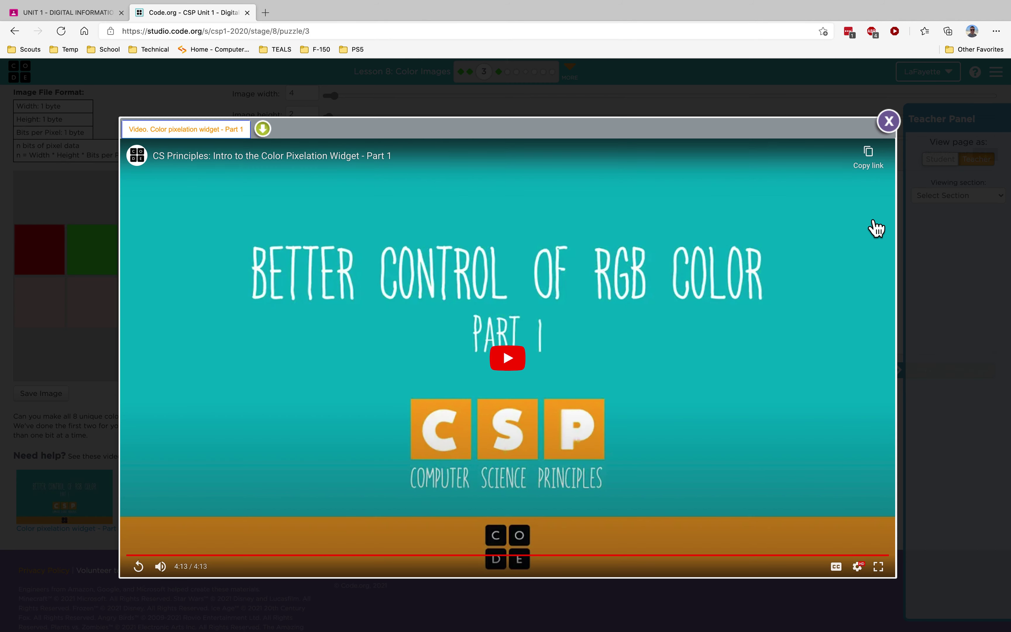
pyautogui.click(889, 122)
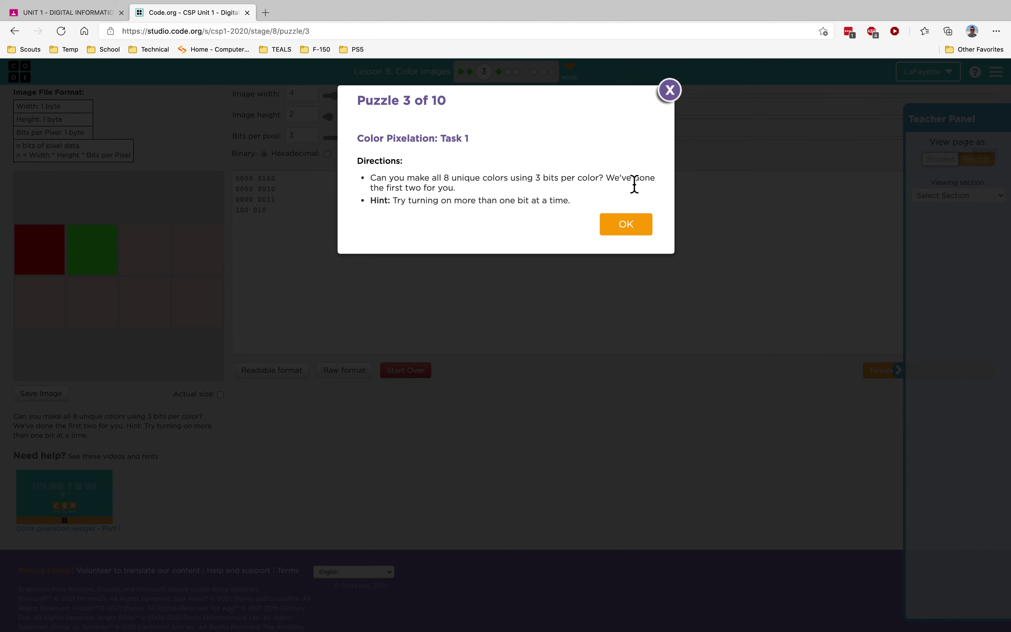
pyautogui.click(626, 225)
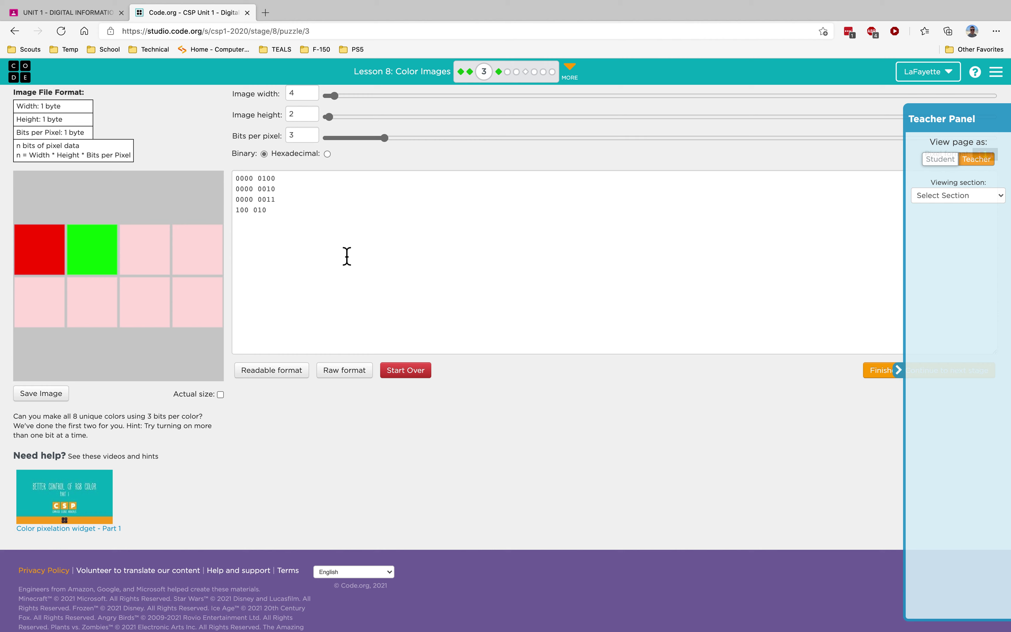
# Examine the width, height and bits-per-pixel header lines and the starting pixel data in the binary code.
pyautogui.moveTo(276, 200); pyautogui.dragTo(238, 183)
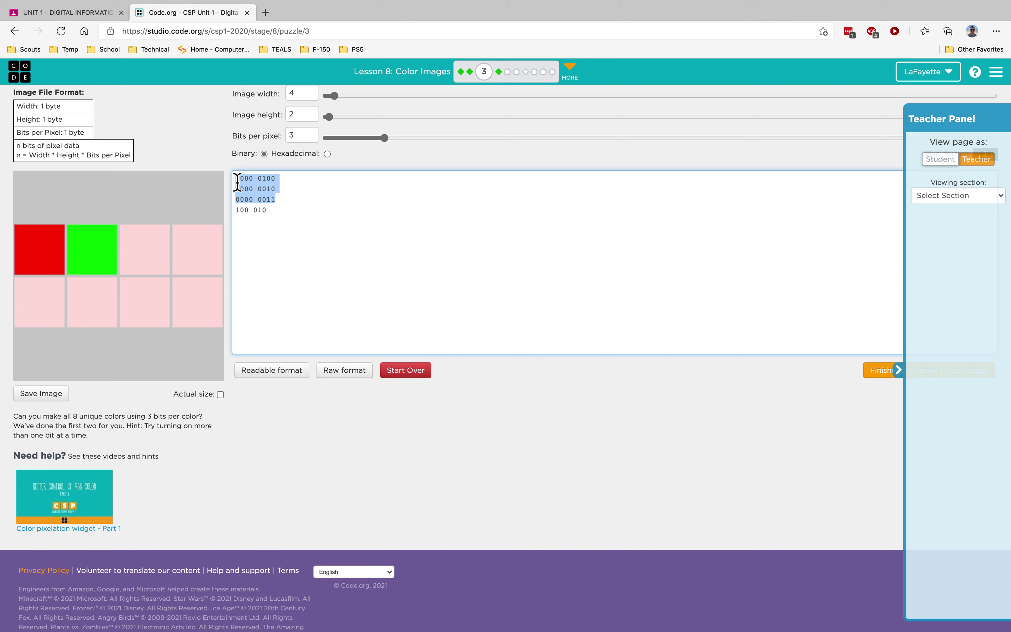
pyautogui.click(298, 184)
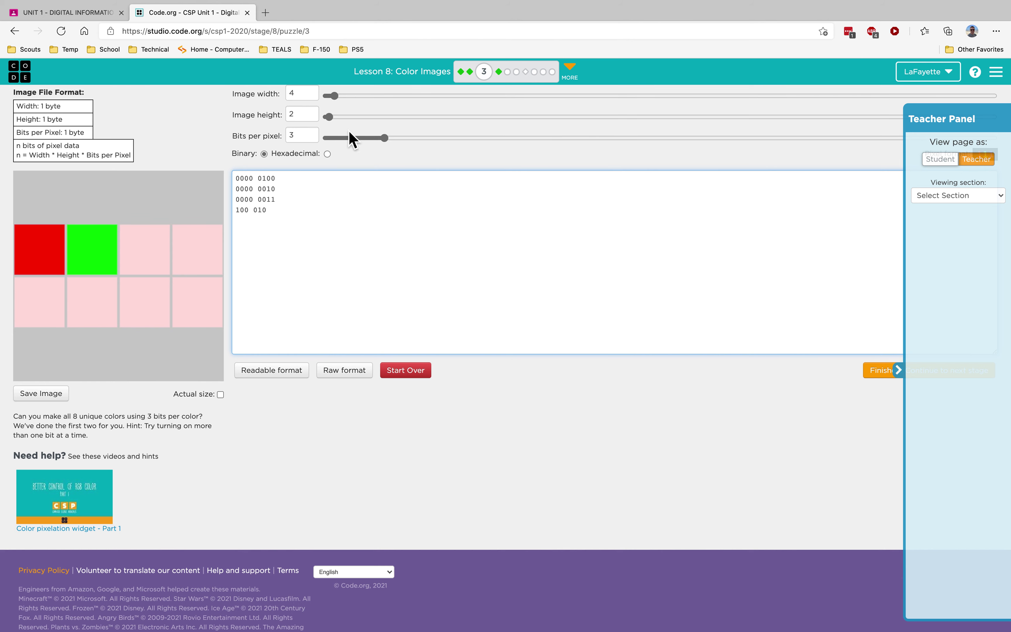
pyautogui.click(286, 181)
pyautogui.tripleClick(239, 213)
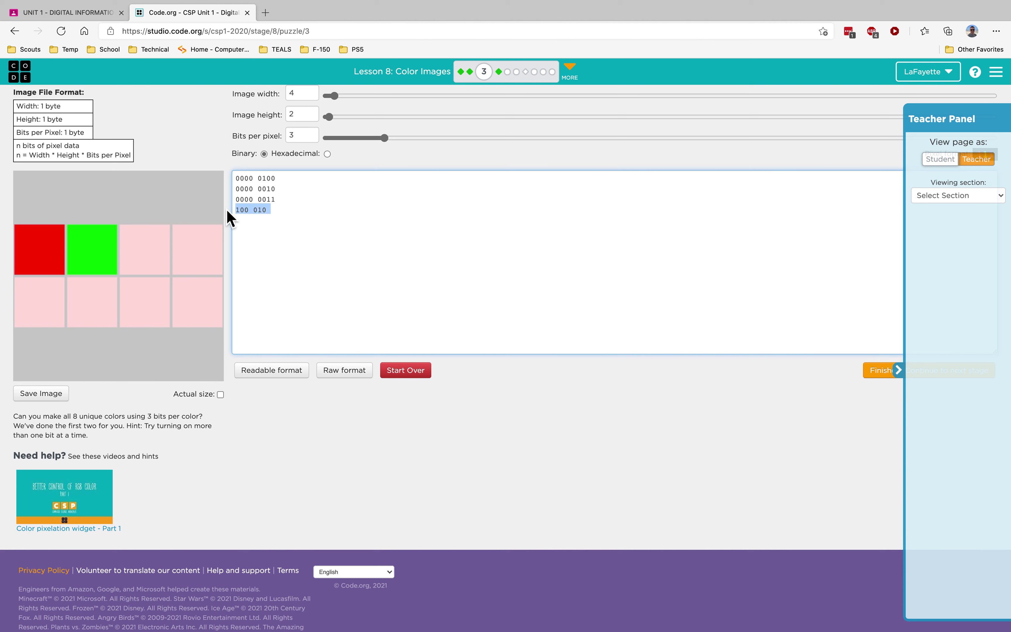
# Delete the two supplied pixel values on the fourth line of the binary code.
pyautogui.click(290, 217)
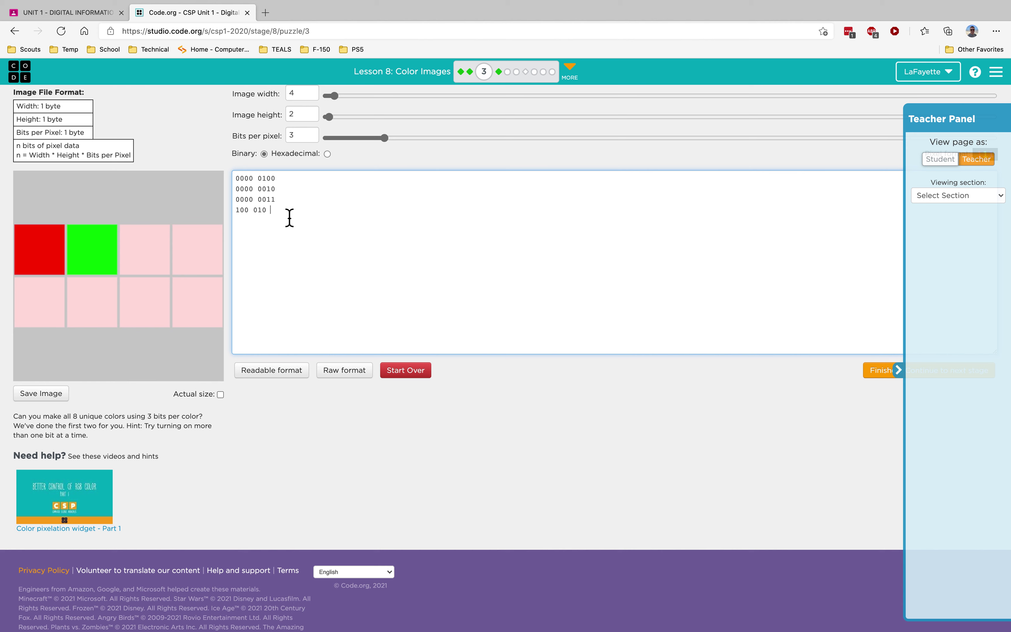
pyautogui.press('BackSpace')
pyautogui.press('BackSpace')
pyautogui.press('BackSpace')
pyautogui.press('BackSpace')
pyautogui.press('BackSpace')
pyautogui.press('BackSpace')
pyautogui.press('BackSpace')
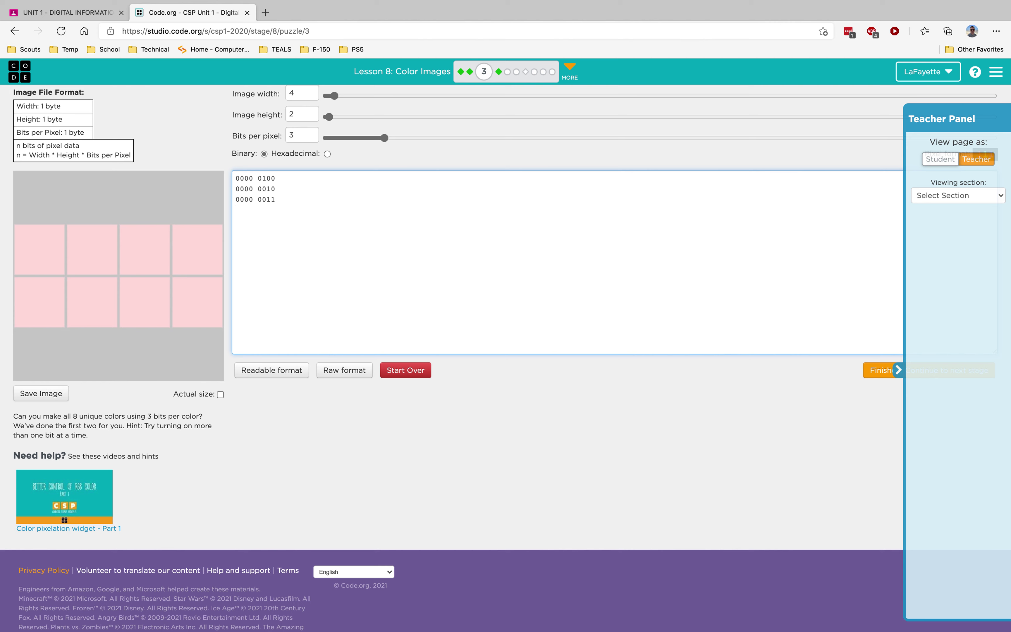
pyautogui.write('000 00')
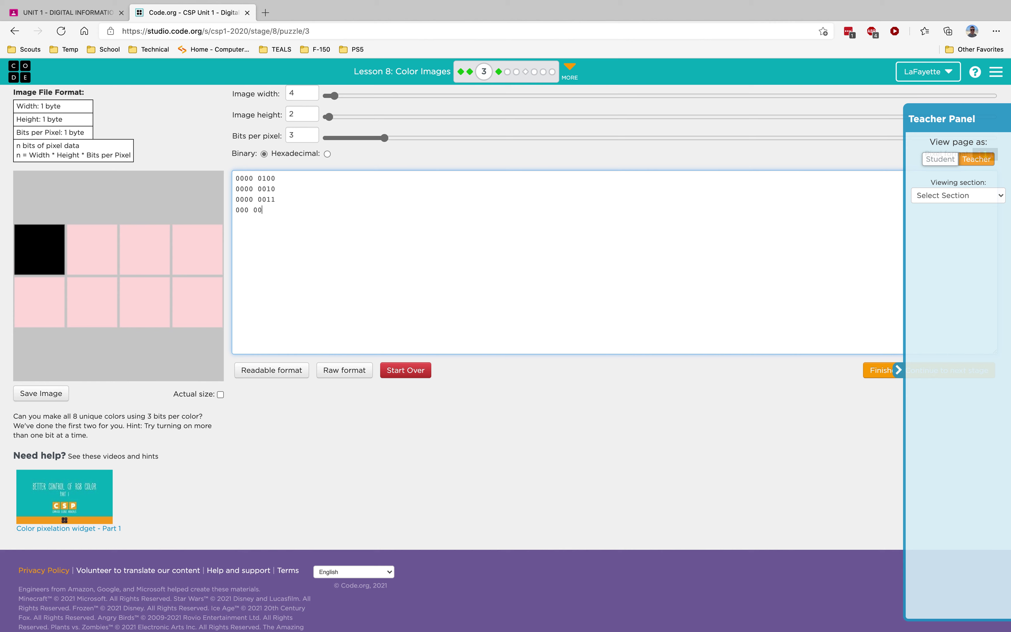
pyautogui.write('1 0')
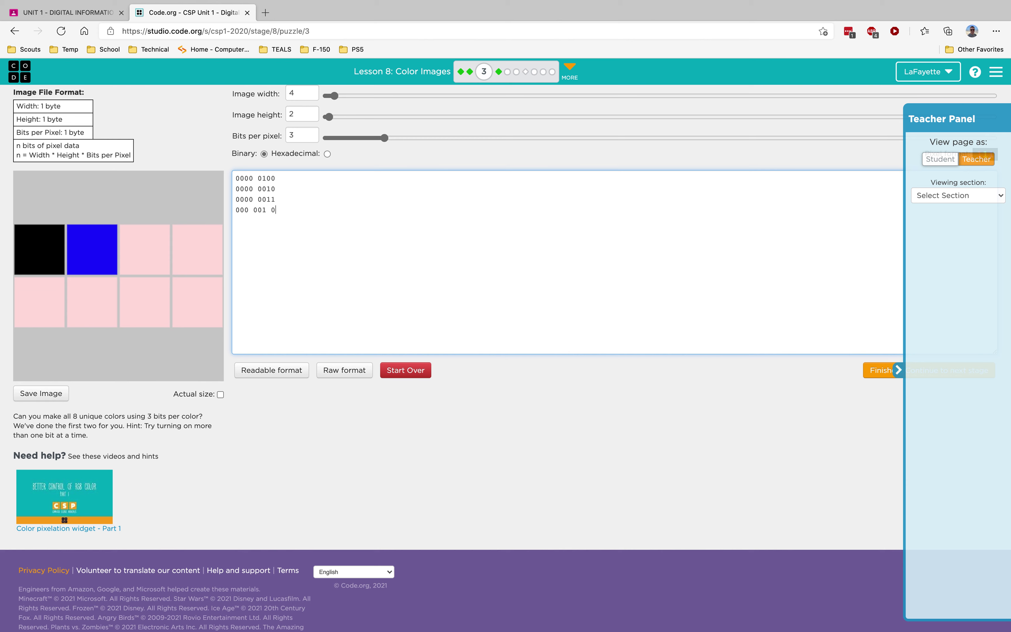
pyautogui.write('10 011 ')
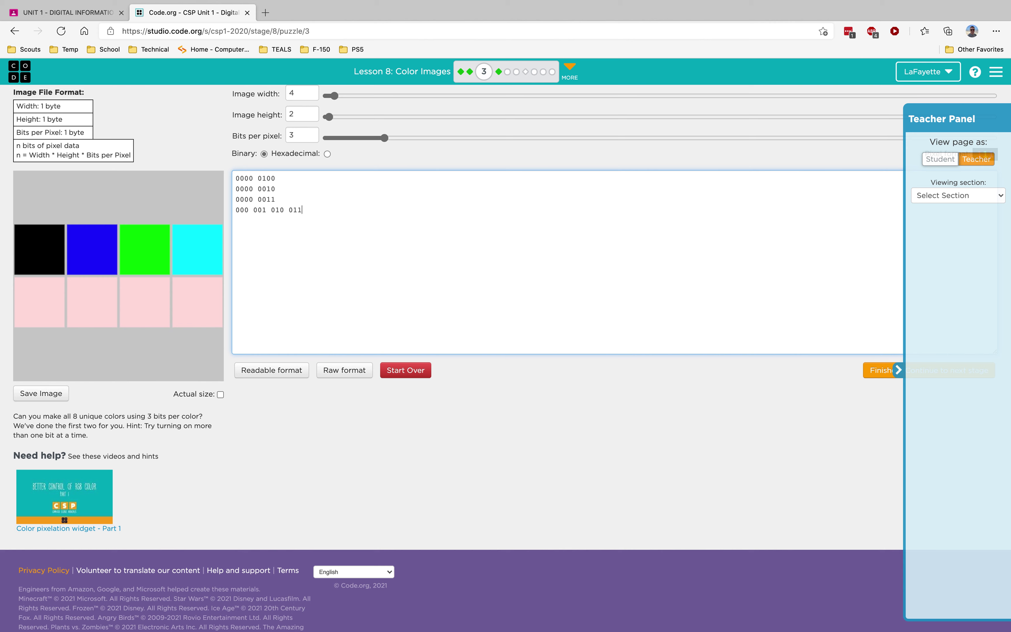
pyautogui.write('100')
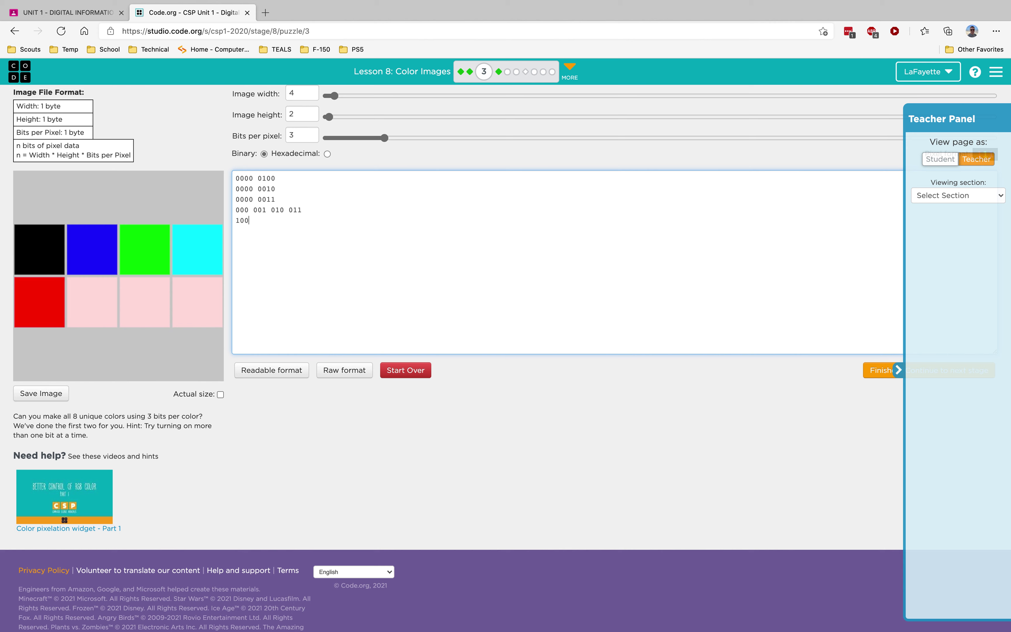
pyautogui.write(' 101')
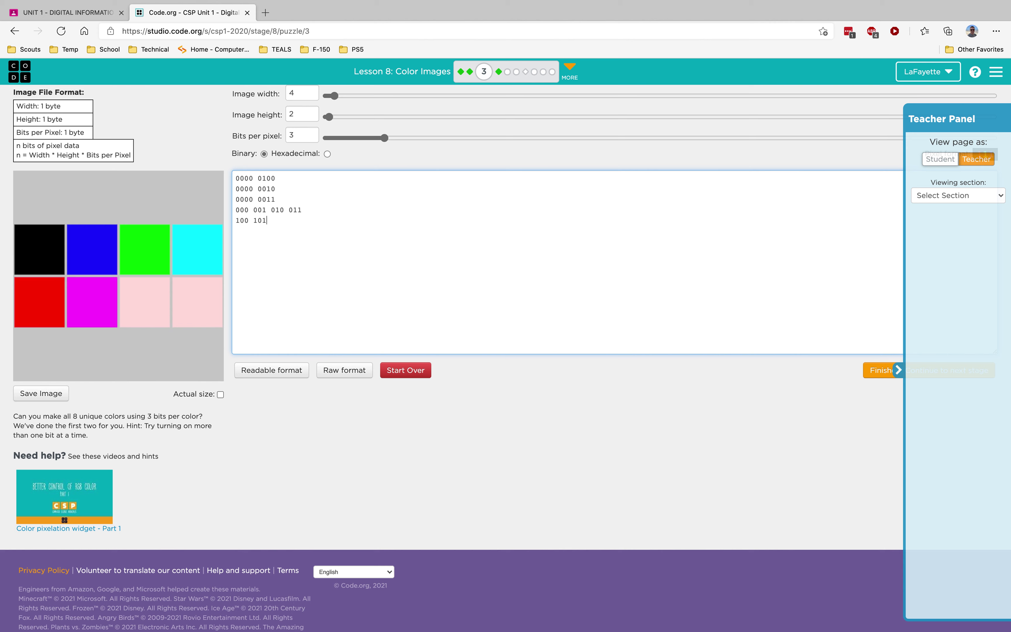
pyautogui.write(' 110 111')
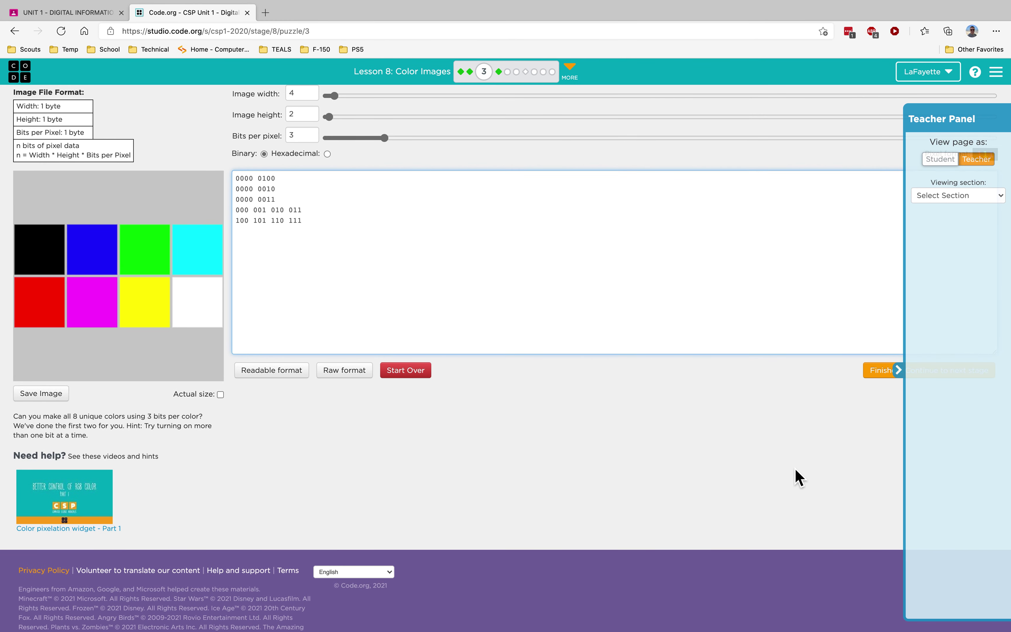
# Hide the Teacher Panel, continue past this puzzle and the More Shades of Color page, and play the Color Pixelation Widget - Part 2 video.
pyautogui.click(900, 372)
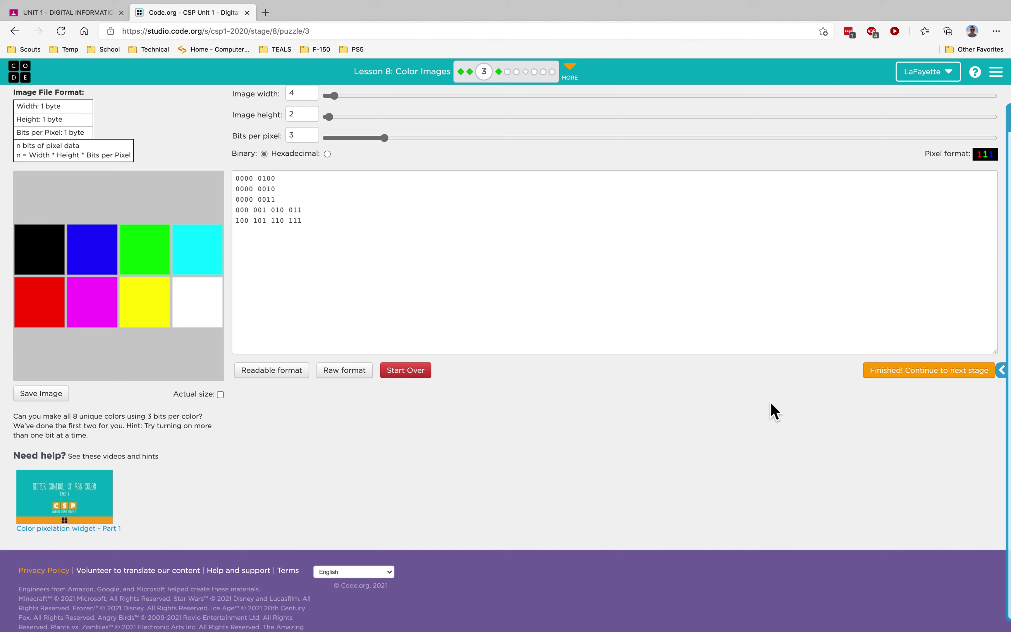
pyautogui.click(949, 376)
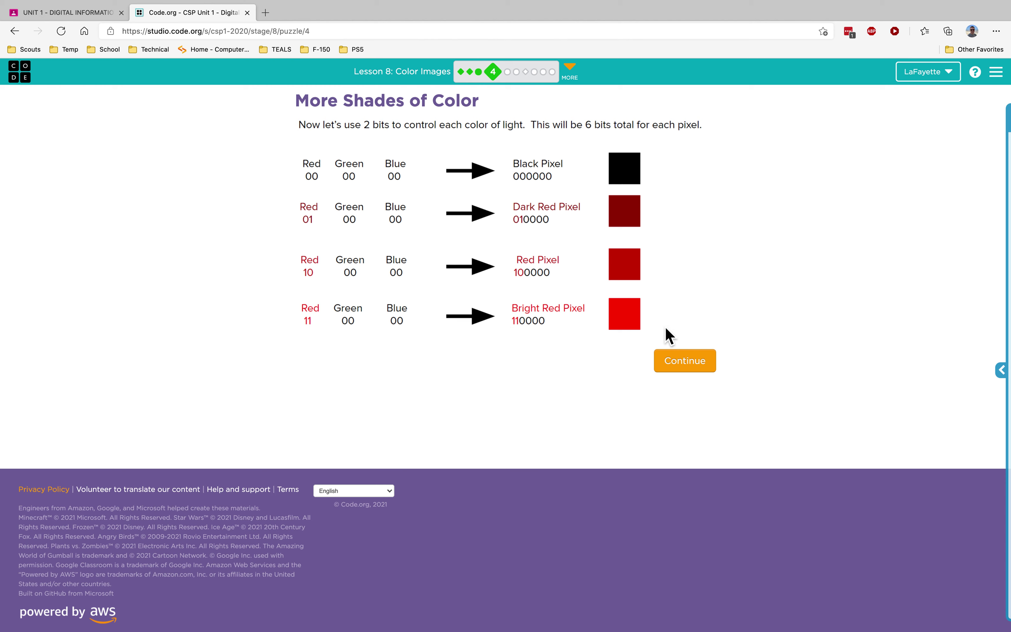
pyautogui.click(696, 370)
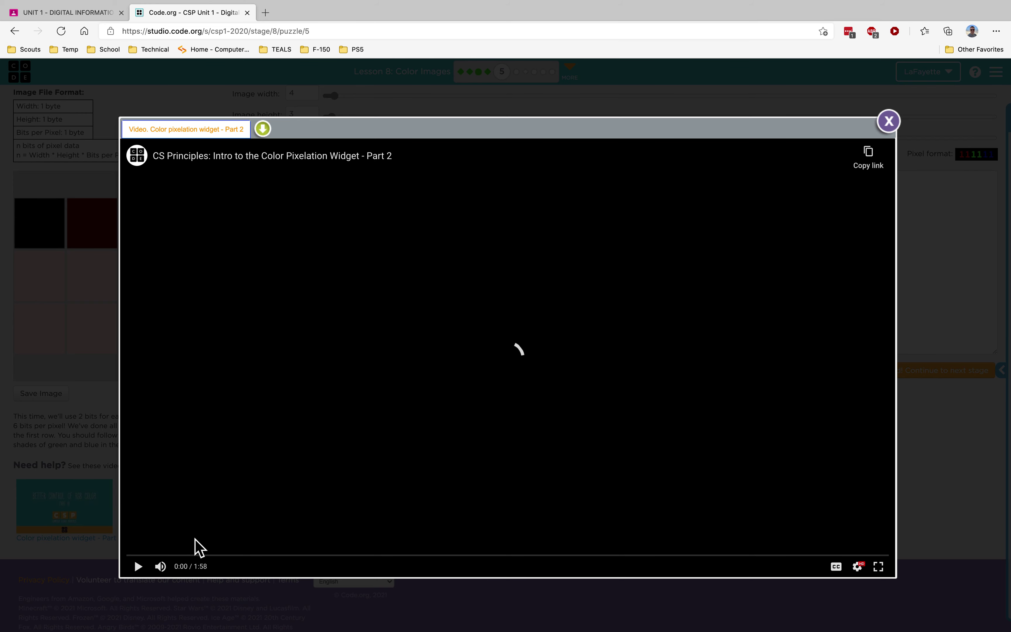
pyautogui.click(143, 575)
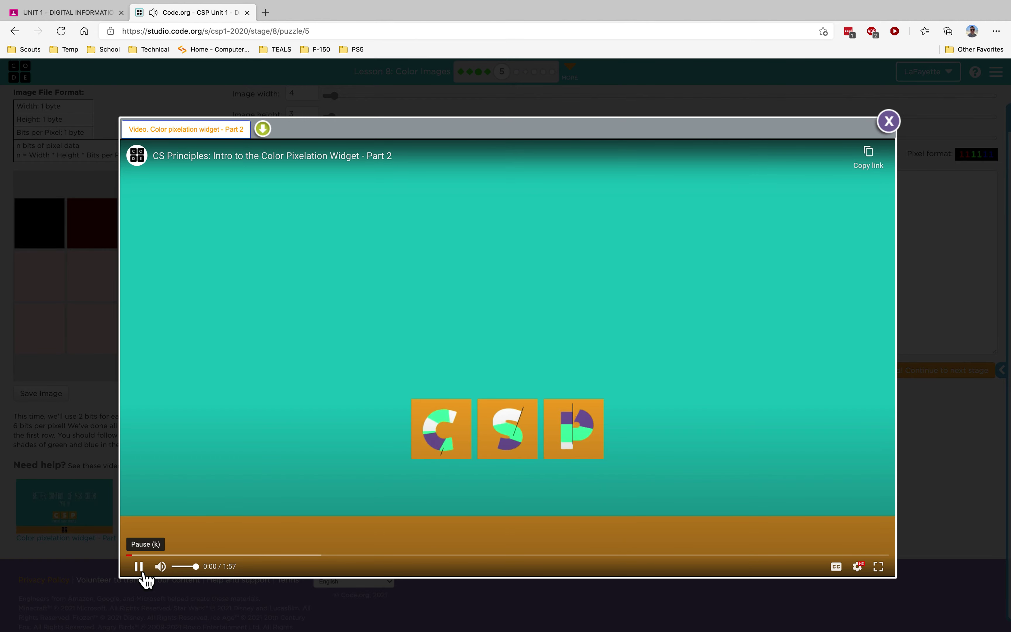
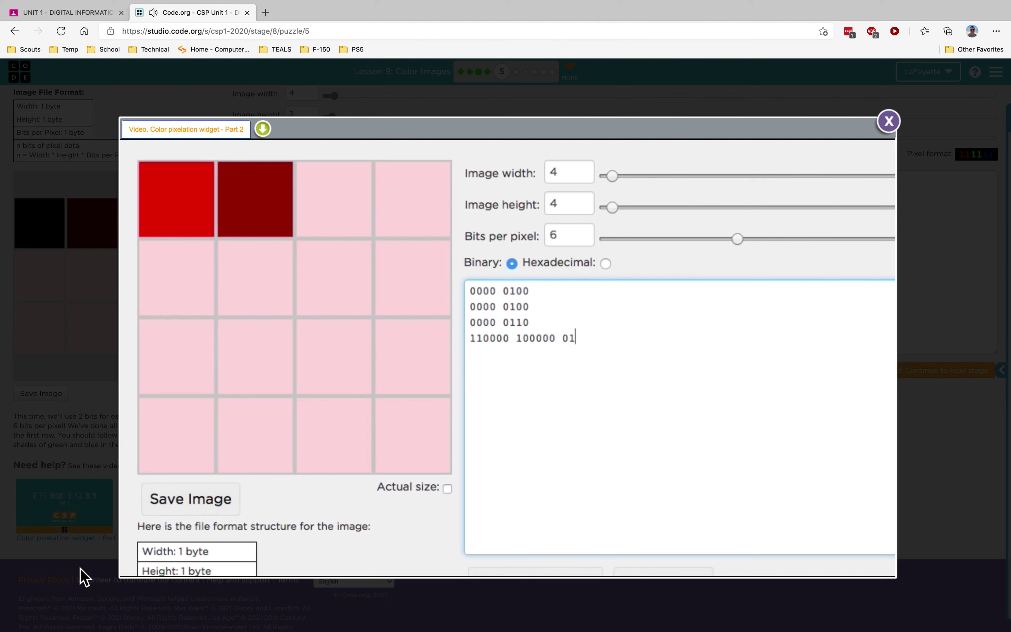
pyautogui.write('0000 ')
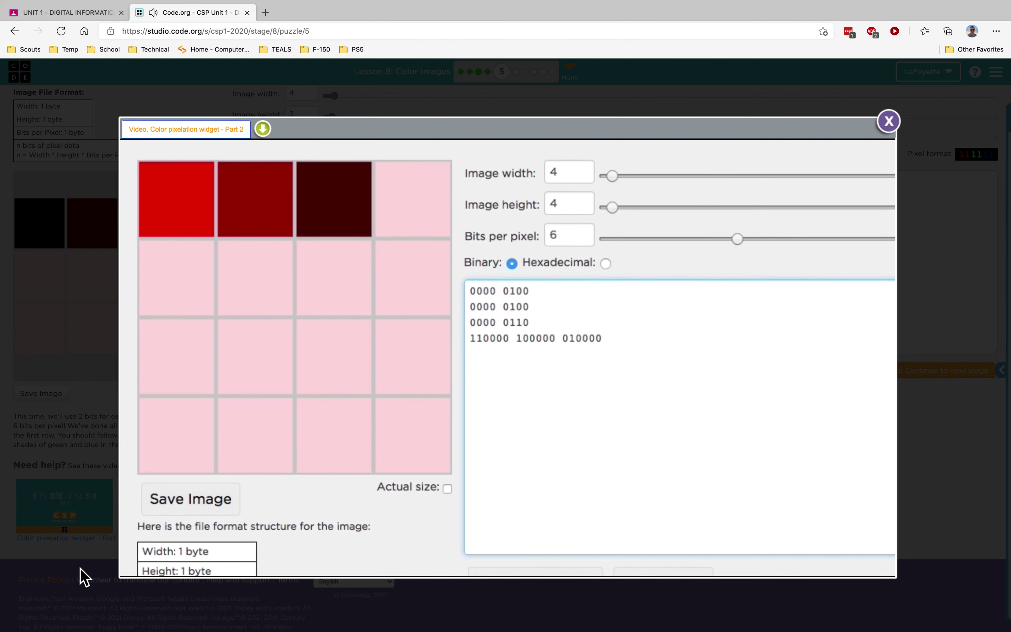
pyautogui.write('000000')
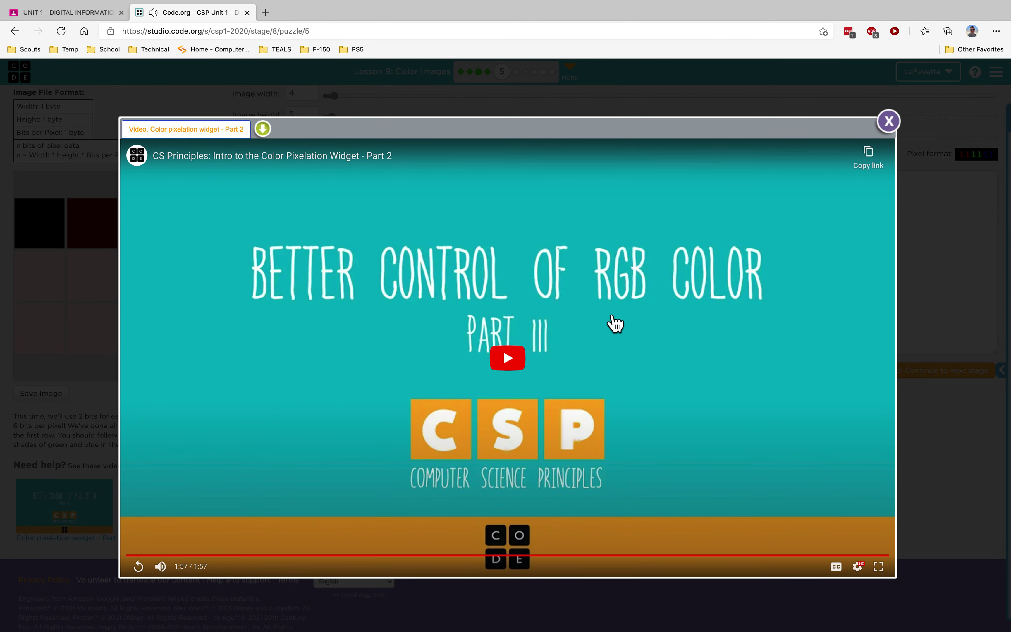
# Copy the Color Pixelation Widget - Part 2 video link and open the Lesson 8 - Color Images material in Google Classroom for editing.
pyautogui.click(878, 161)
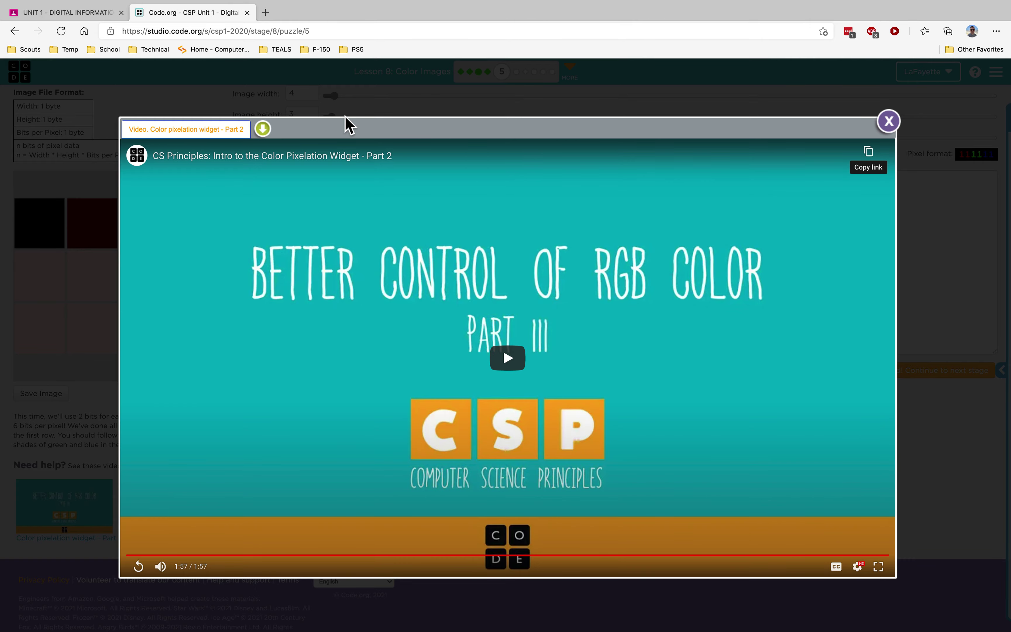
pyautogui.click(94, 19)
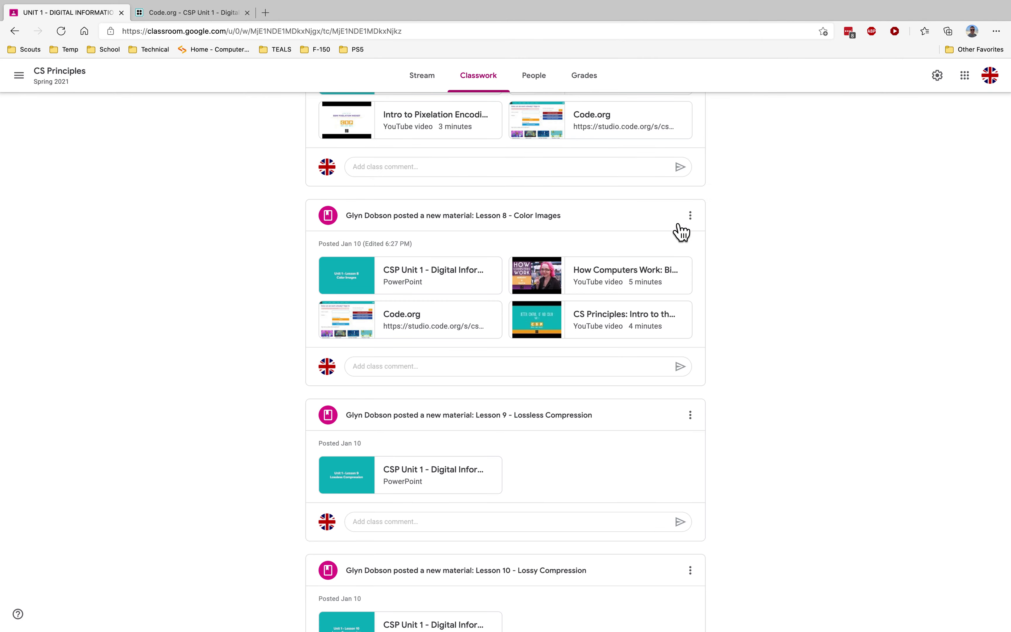
pyautogui.click(692, 218)
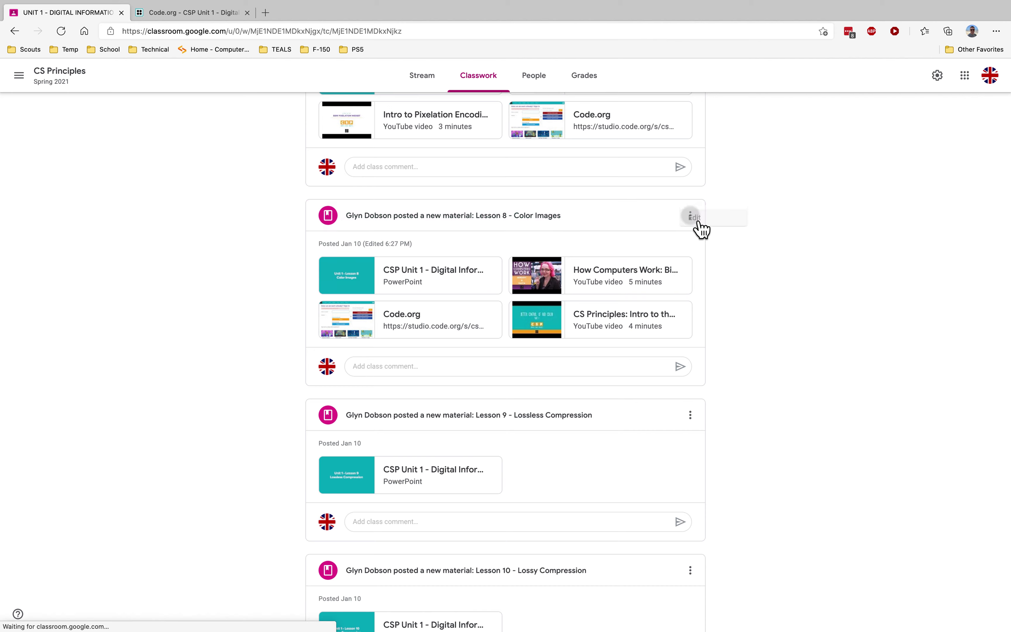
pyautogui.click(675, 243)
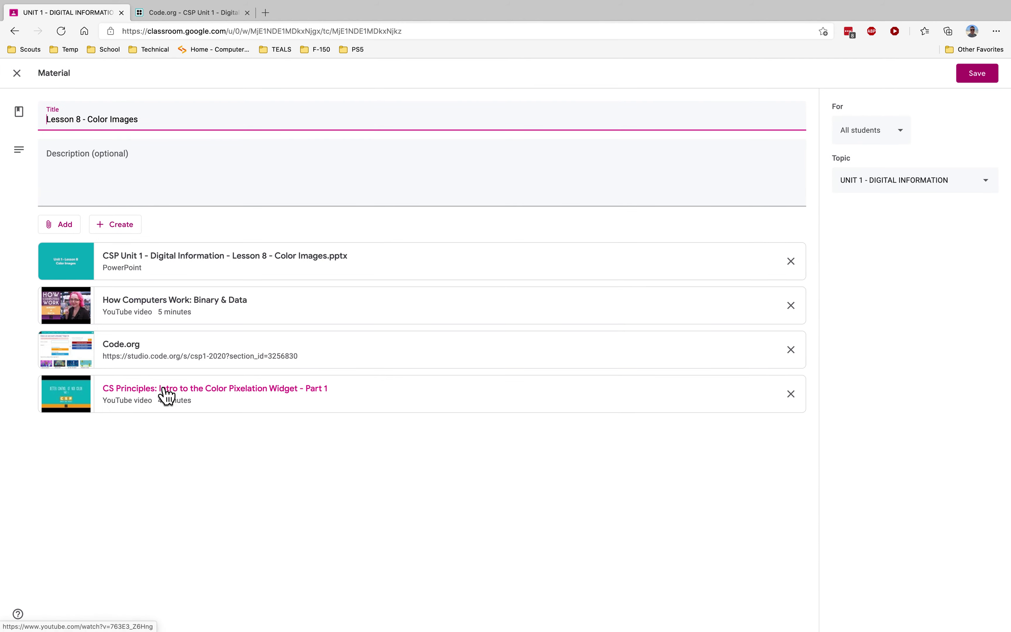
# Attach the copied Part 2 video link to the Lesson 8 material and save it.
pyautogui.click(67, 228)
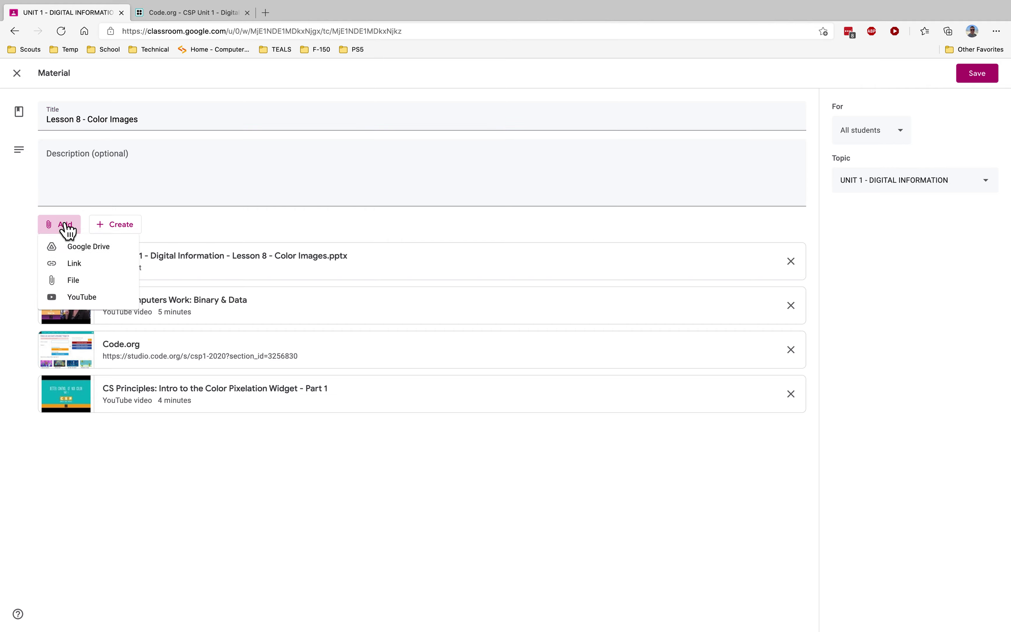
pyautogui.click(100, 266)
pyautogui.press('super+v')
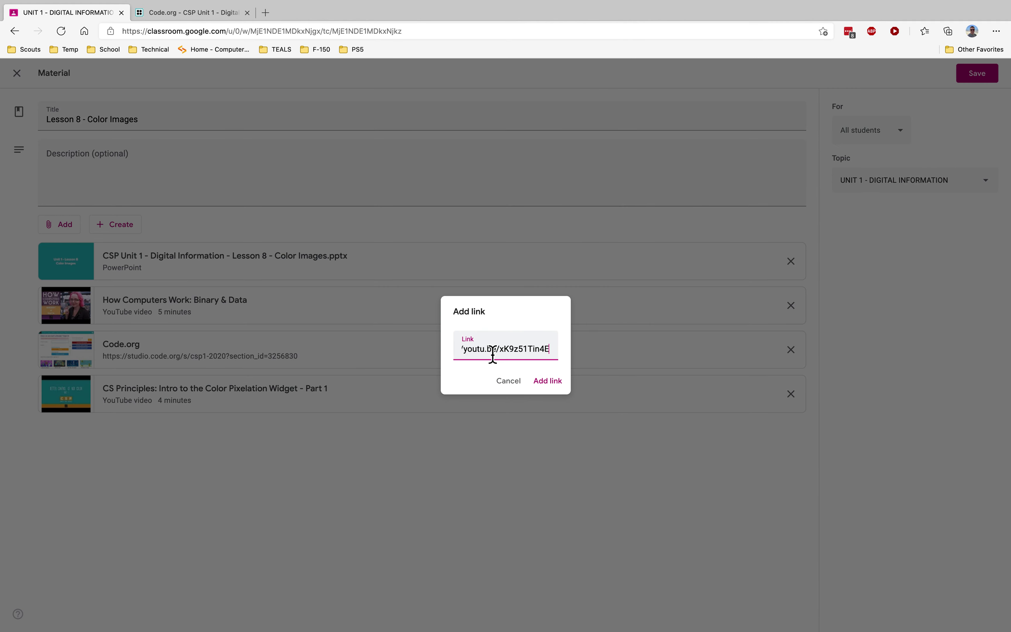
pyautogui.click(561, 381)
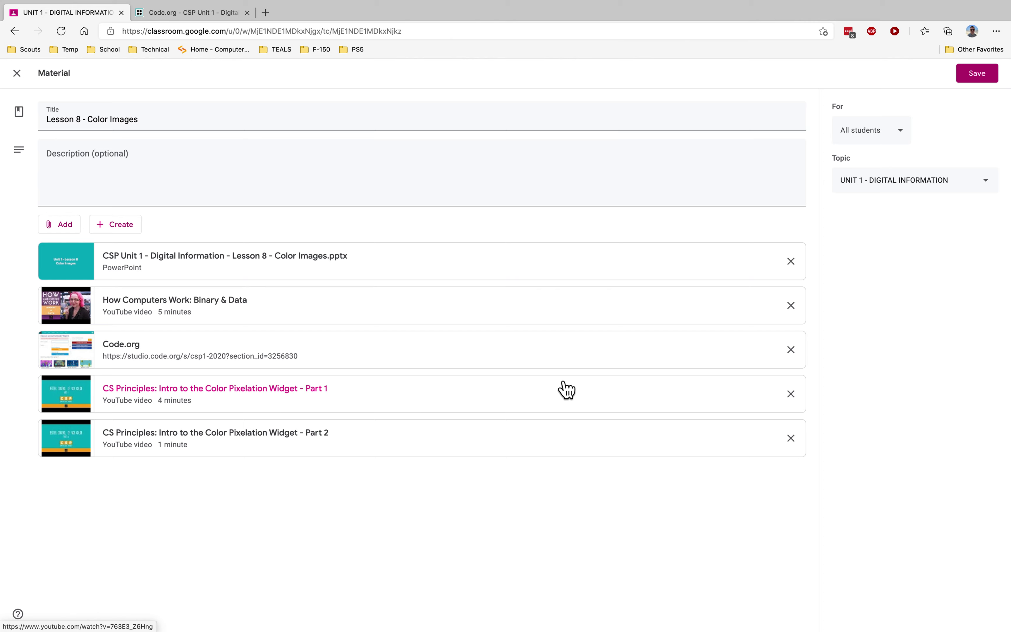
pyautogui.click(988, 76)
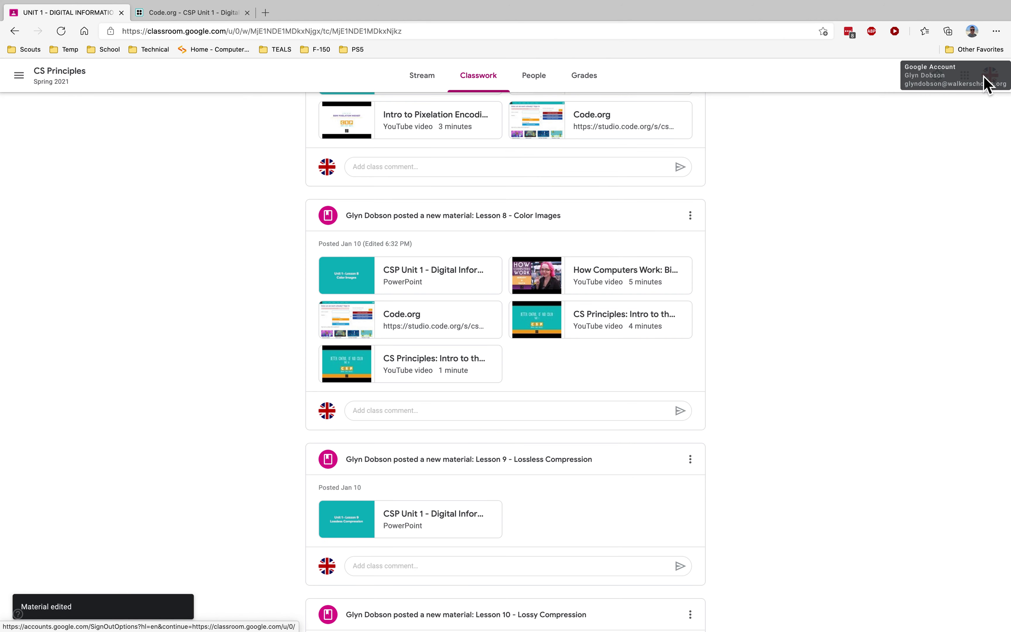
# Switch back to Code.org, close the video and dismiss the puzzle 5 directions.
pyautogui.click(212, 15)
pyautogui.click(890, 124)
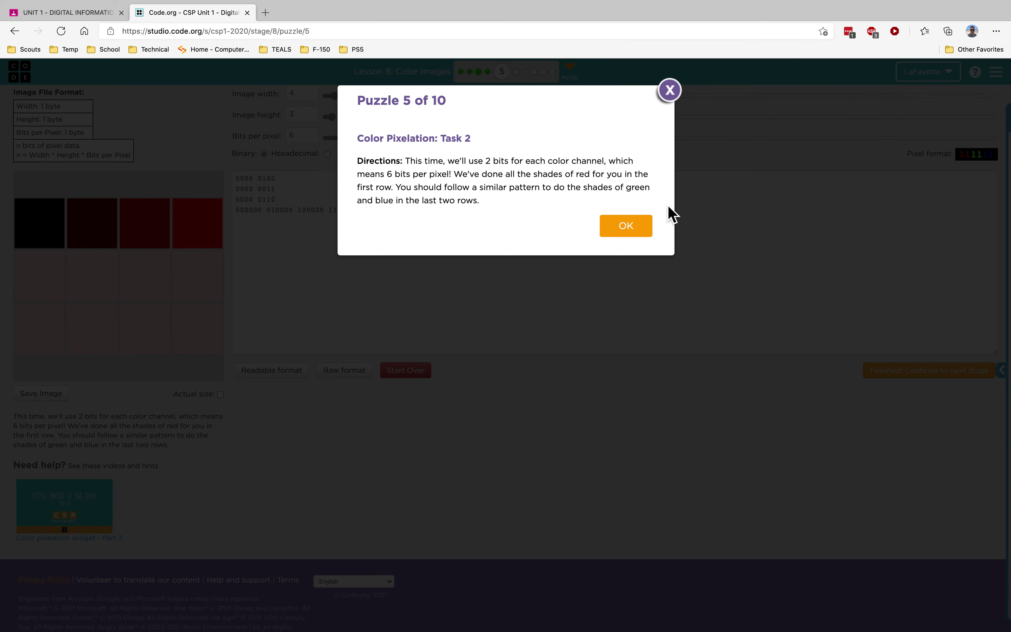
pyautogui.click(626, 225)
pyautogui.click(443, 253)
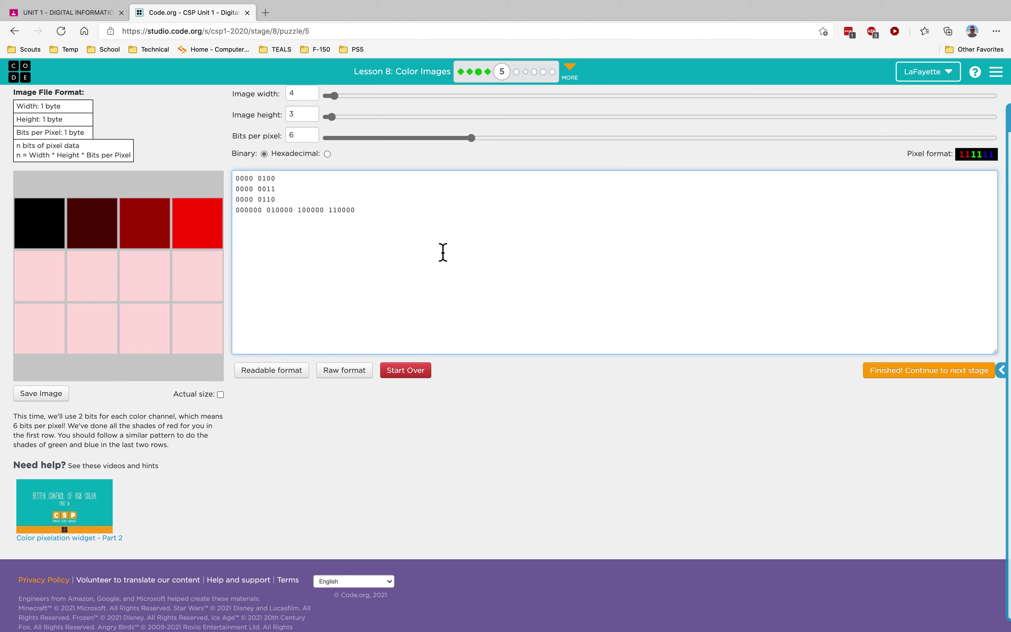
pyautogui.write('000000')
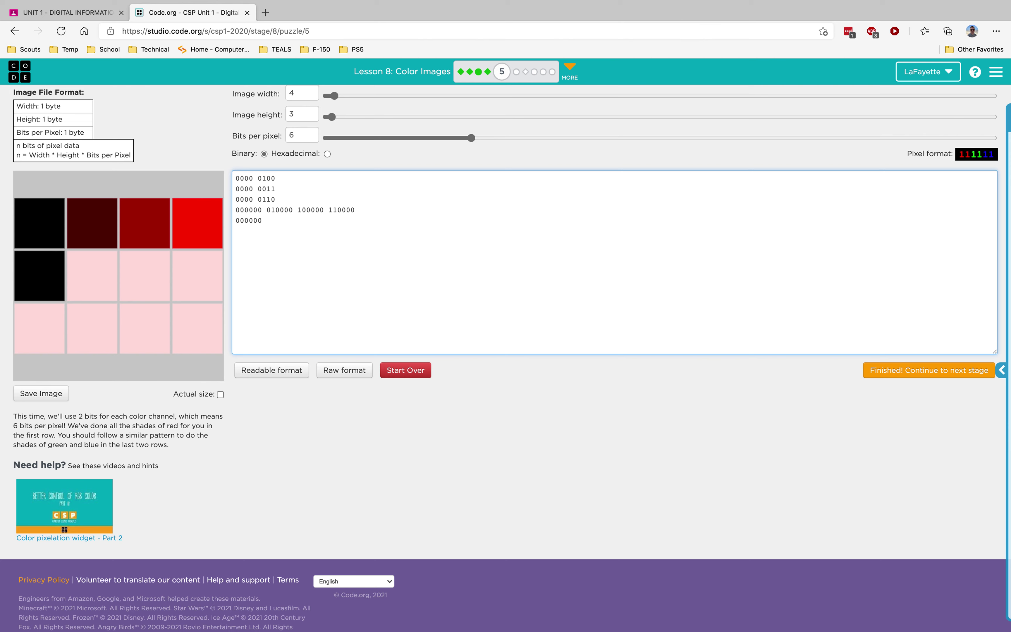
pyautogui.write(' 00')
pyautogui.write('0100')
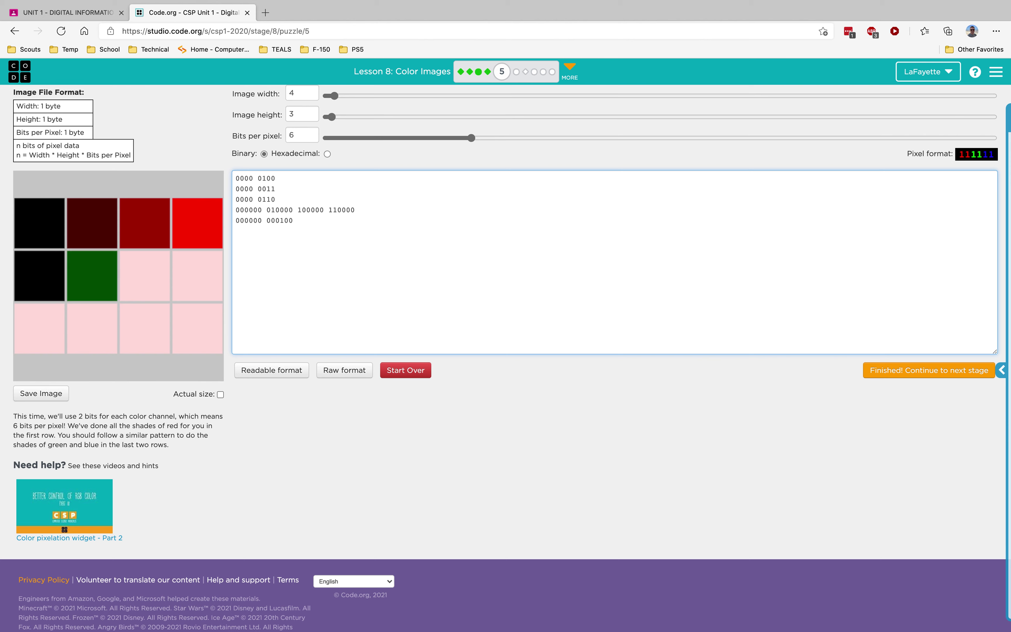
pyautogui.write(' 001000')
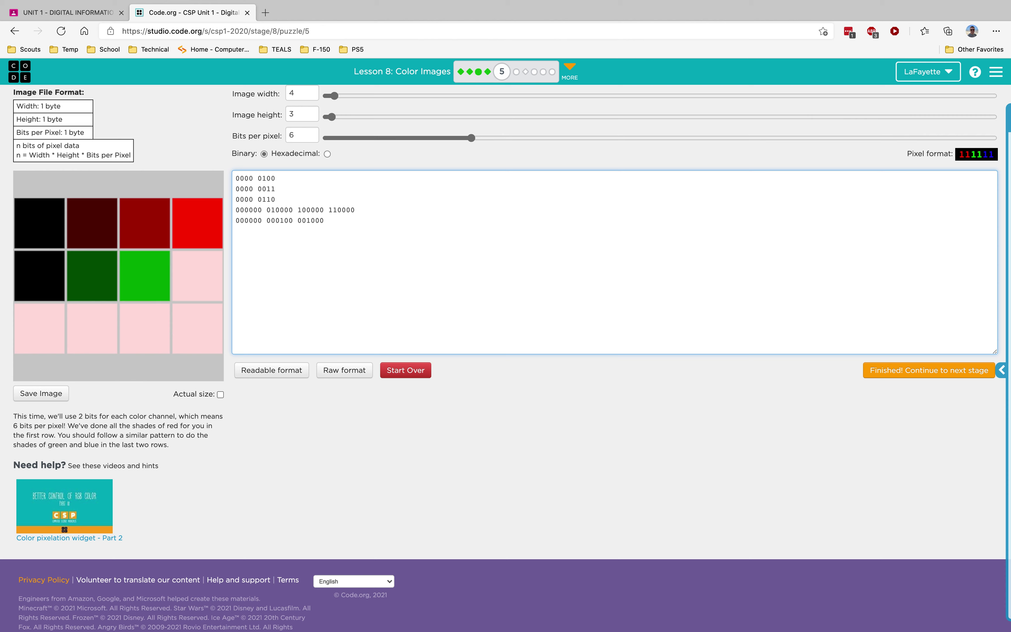
pyautogui.write(' 001100')
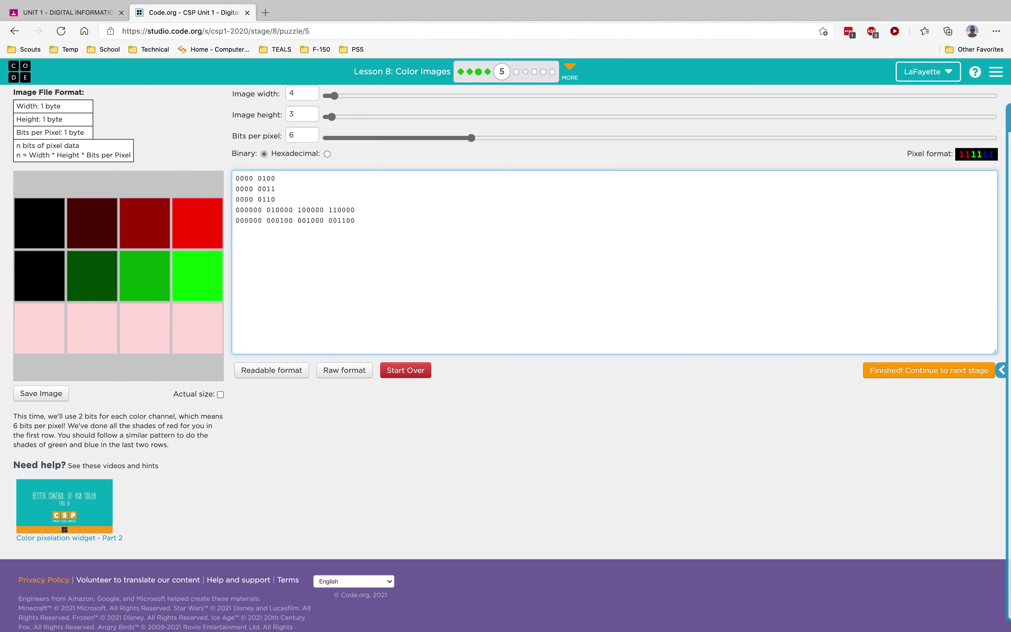
pyautogui.write('000000')
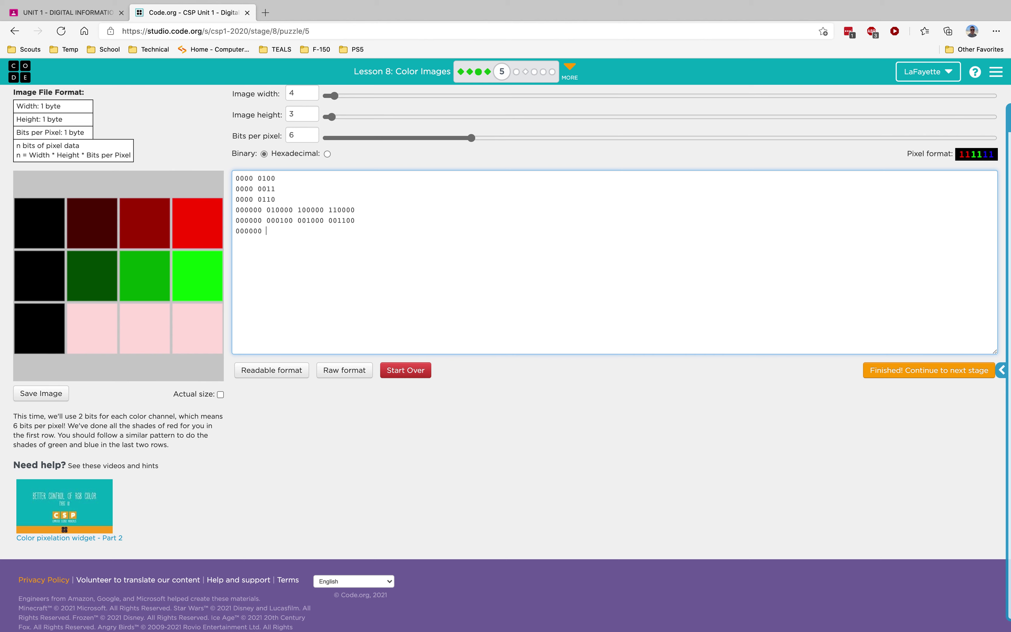
pyautogui.write(' 000001')
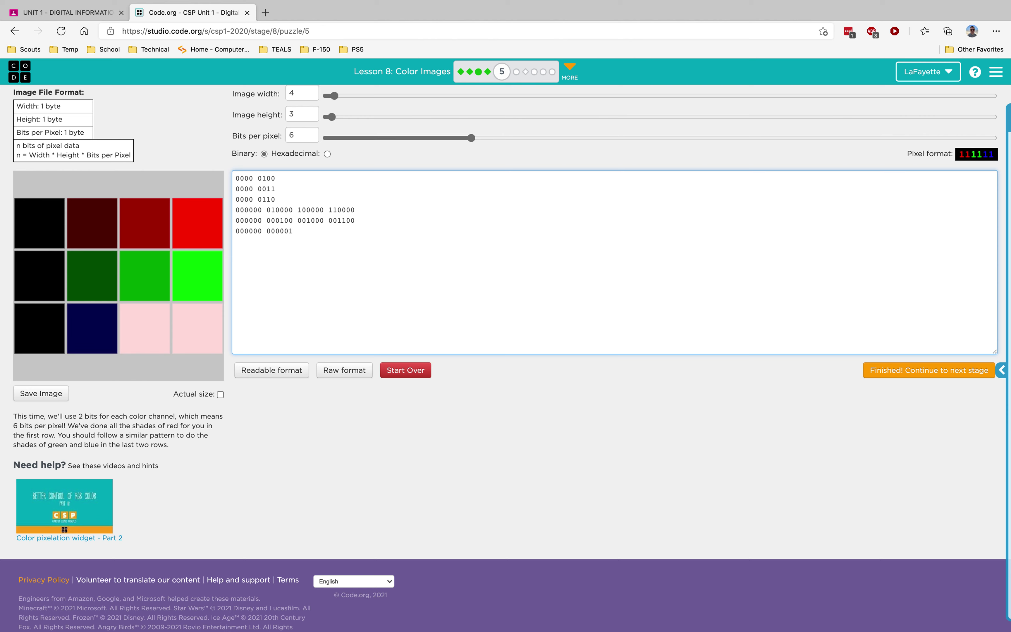
pyautogui.write(' 000010')
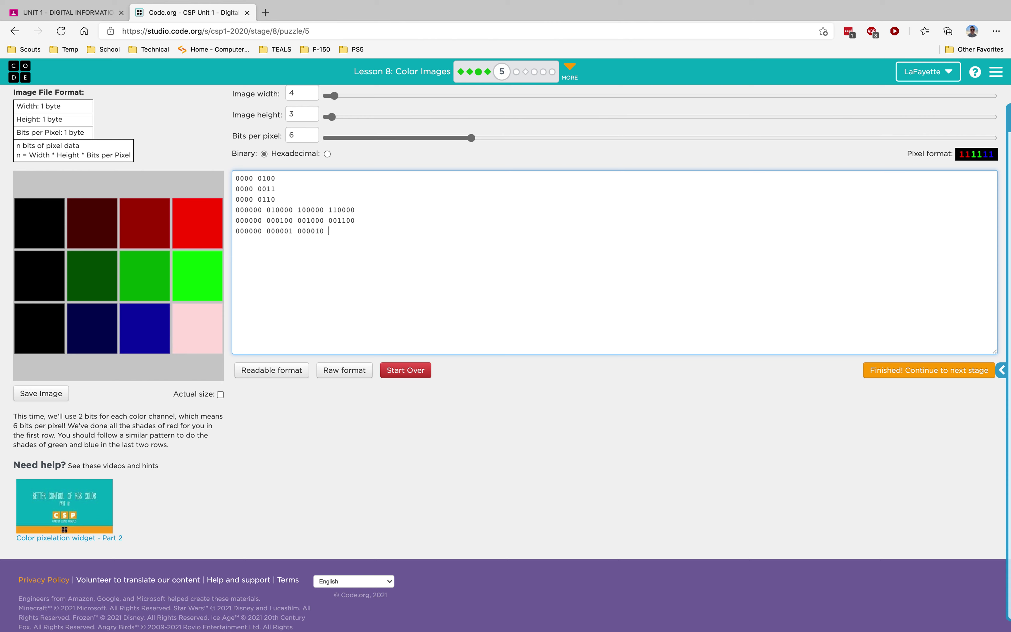
pyautogui.write(' 000011')
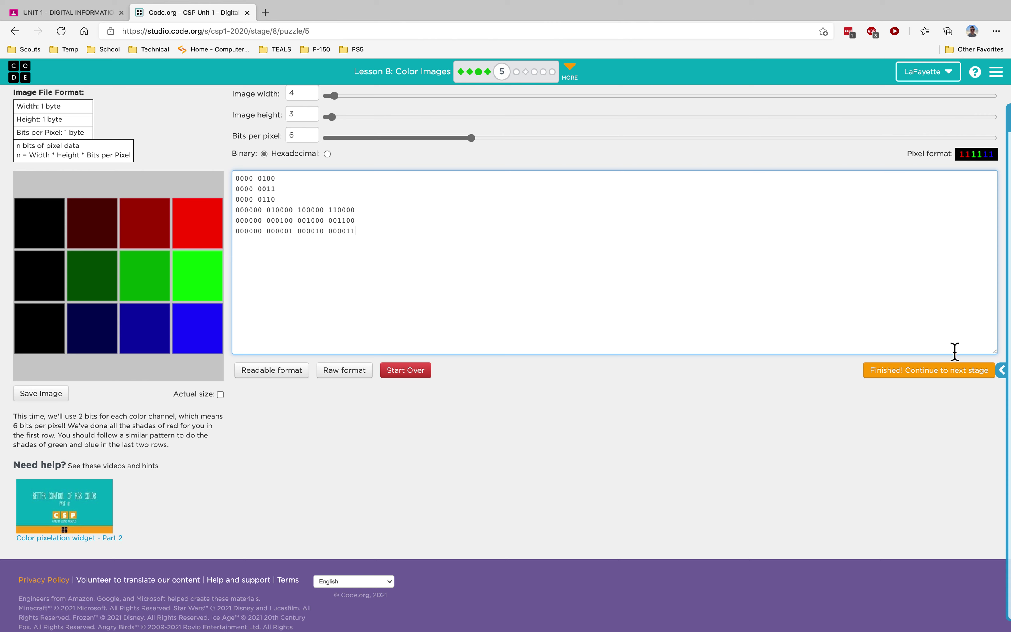
pyautogui.click(944, 373)
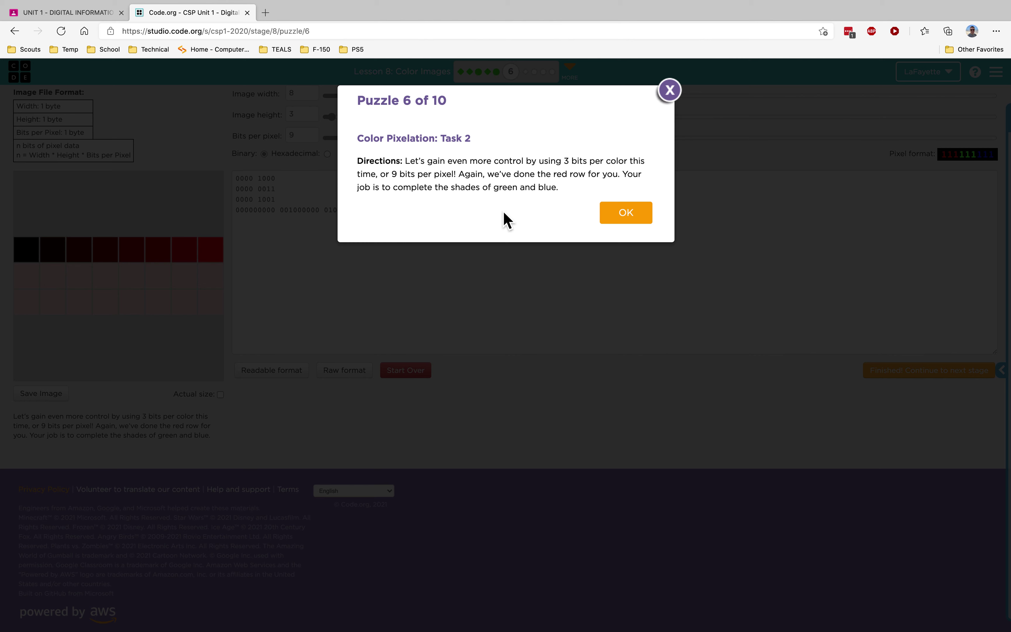
# Dismiss the puzzle 6 directions and start a line below the red row with the pixel value 000000000.
pyautogui.click(630, 215)
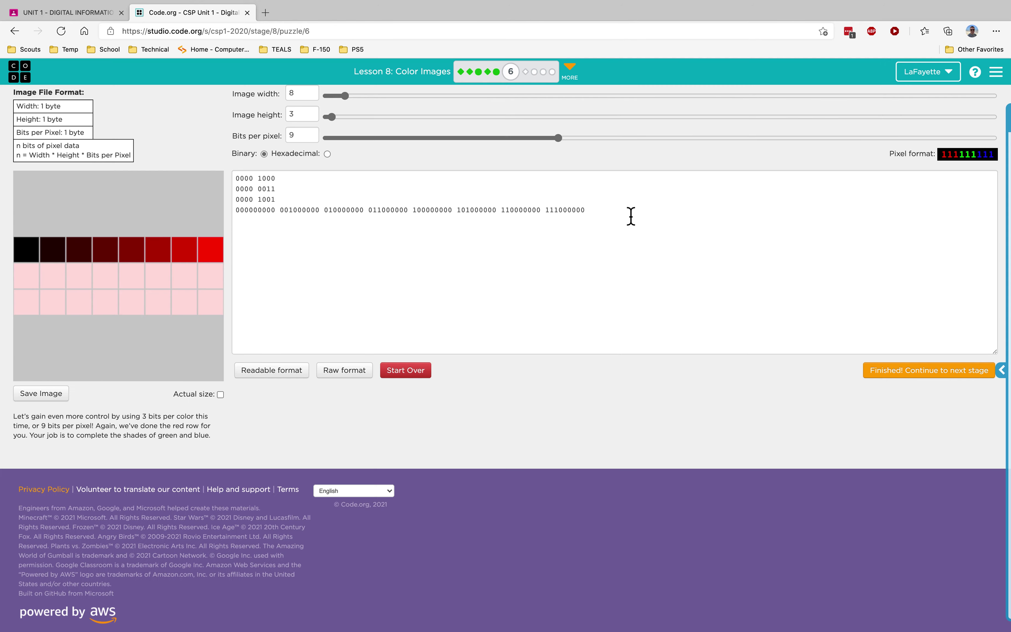
pyautogui.click(619, 217)
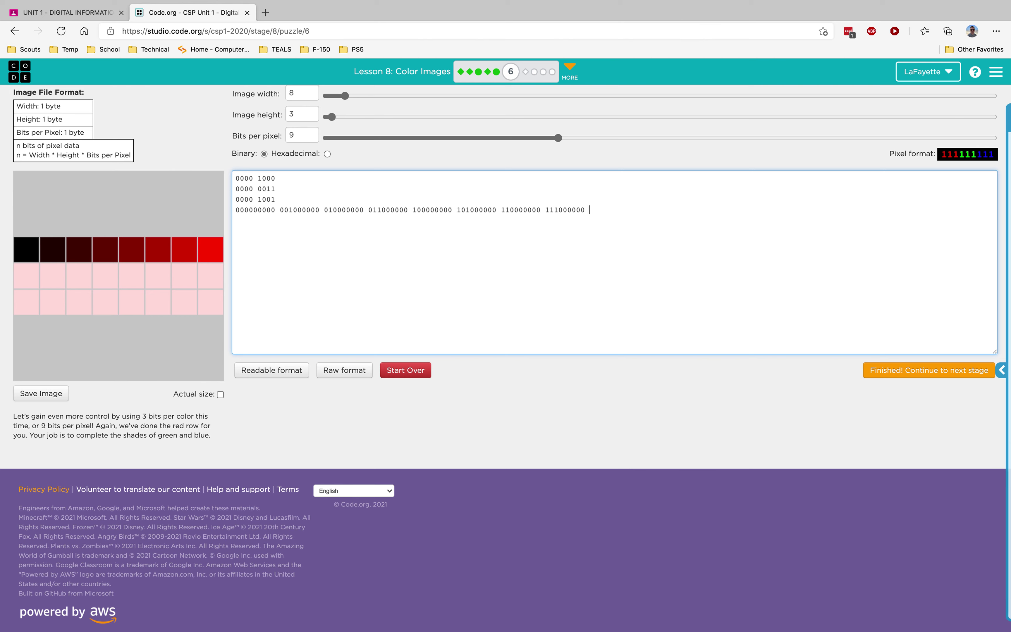
pyautogui.press('Return')
pyautogui.write('000000000 ')
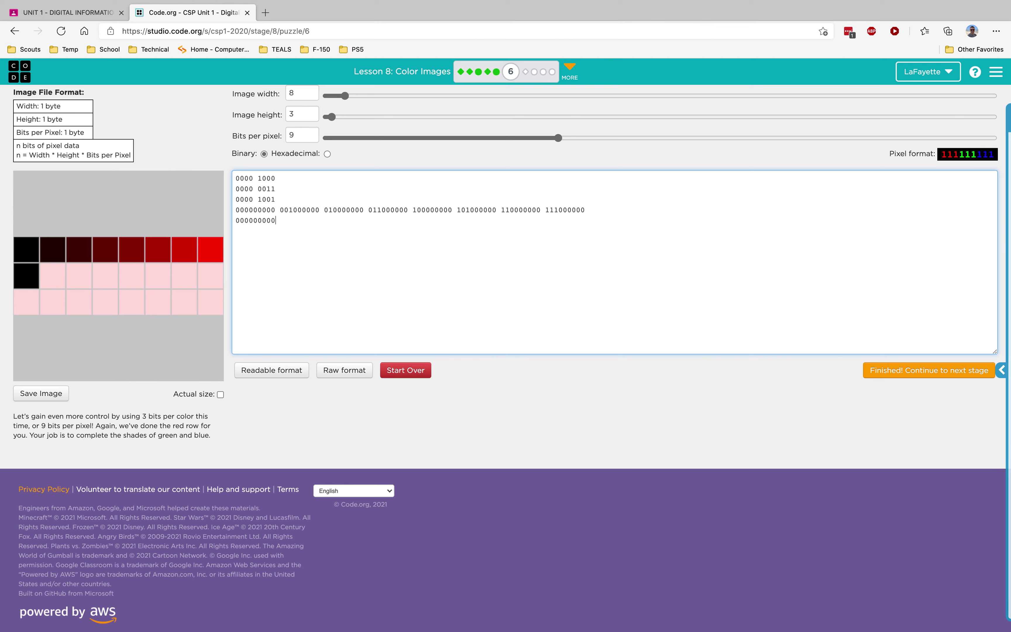
pyautogui.write('000000000')
pyautogui.press('BackSpace')
pyautogui.press('BackSpace')
pyautogui.press('BackSpace')
pyautogui.press('BackSpace')
pyautogui.press('BackSpace')
pyautogui.press('BackSpace')
pyautogui.press('BackSpace')
pyautogui.press('BackSpace')
pyautogui.press('BackSpace')
pyautogui.moveTo(280, 216); pyautogui.dragTo(381, 218)
pyautogui.click(425, 212)
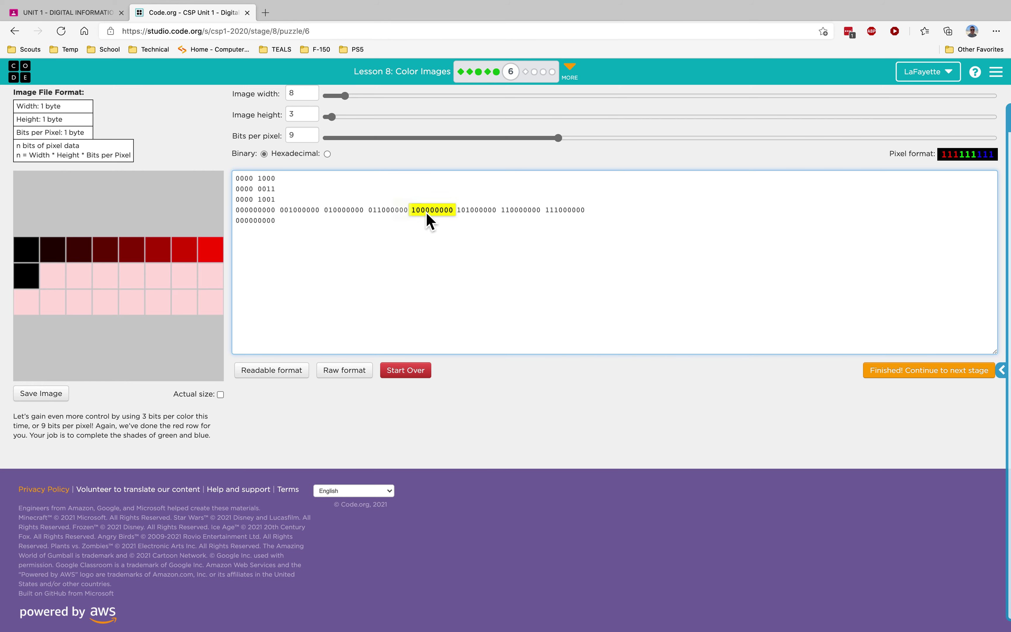
pyautogui.click(427, 211)
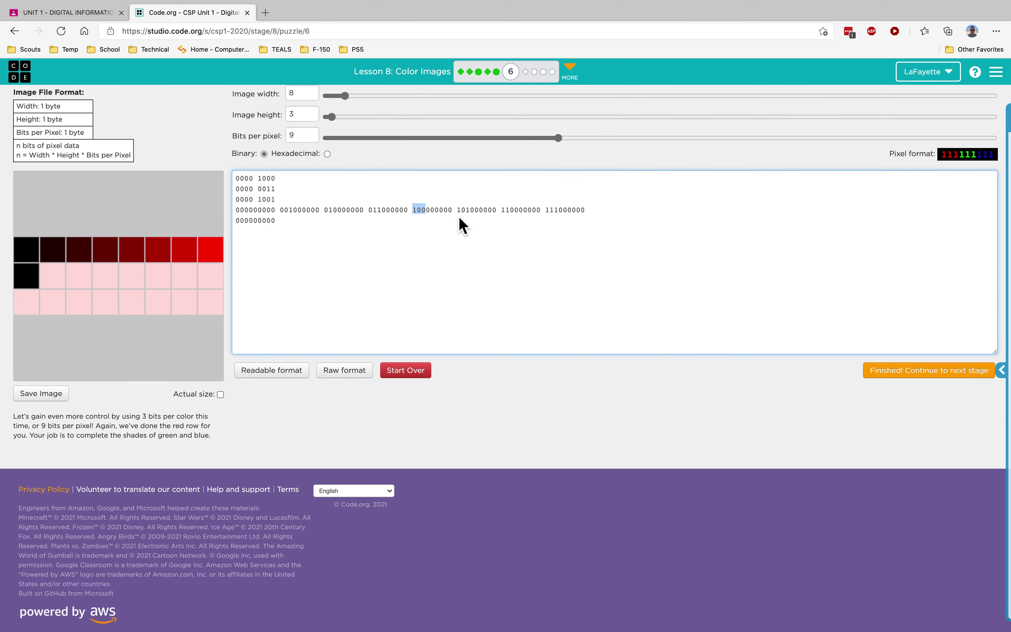
pyautogui.moveTo(458, 212); pyautogui.dragTo(561, 213)
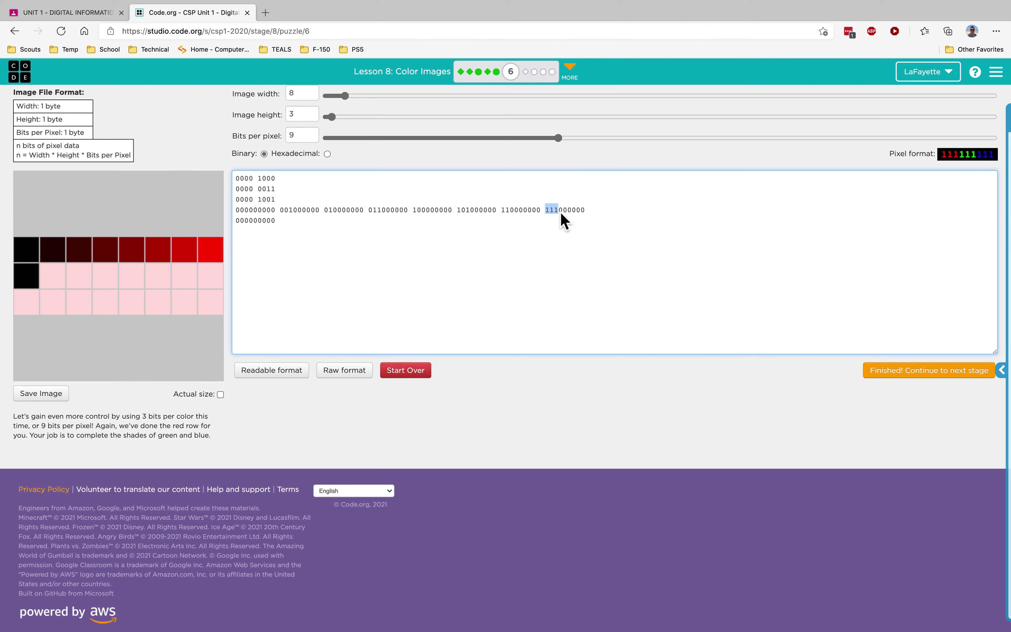
pyautogui.click(315, 225)
pyautogui.write('000001000')
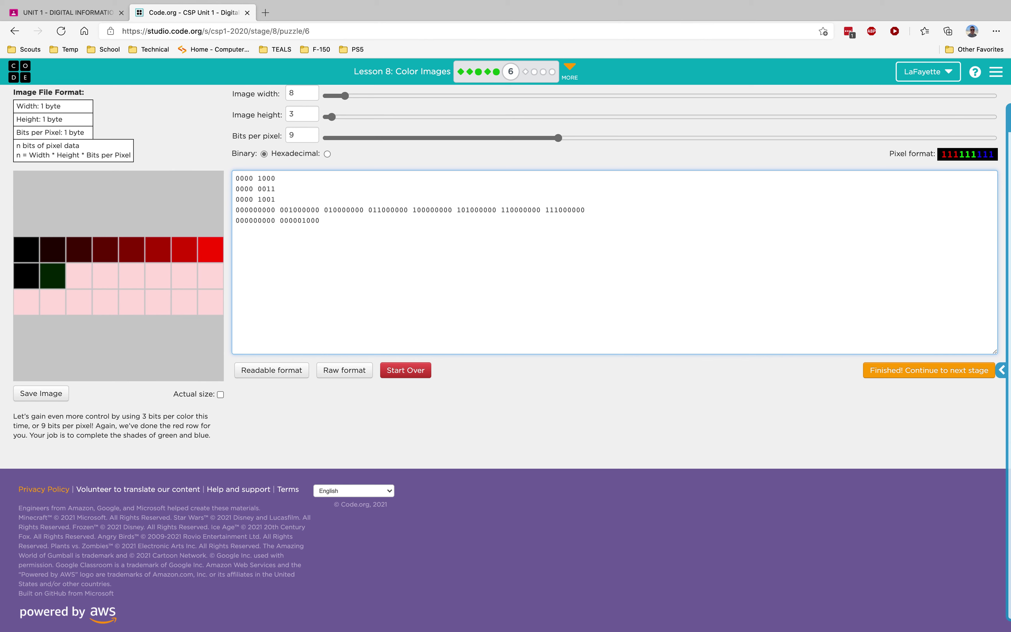
pyautogui.write(' 000010000')
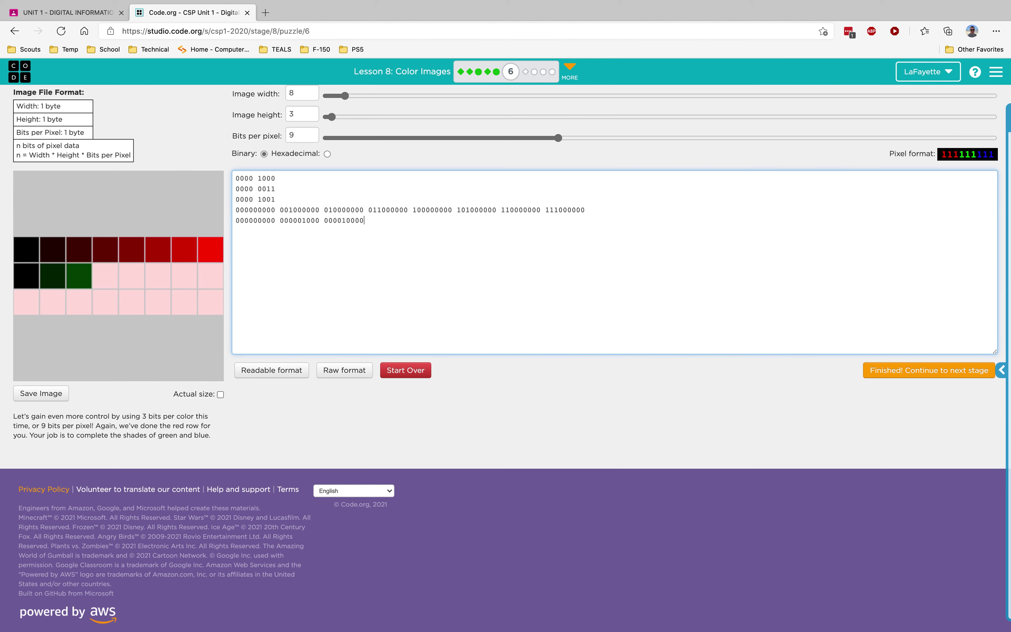
pyautogui.write(' 000011000')
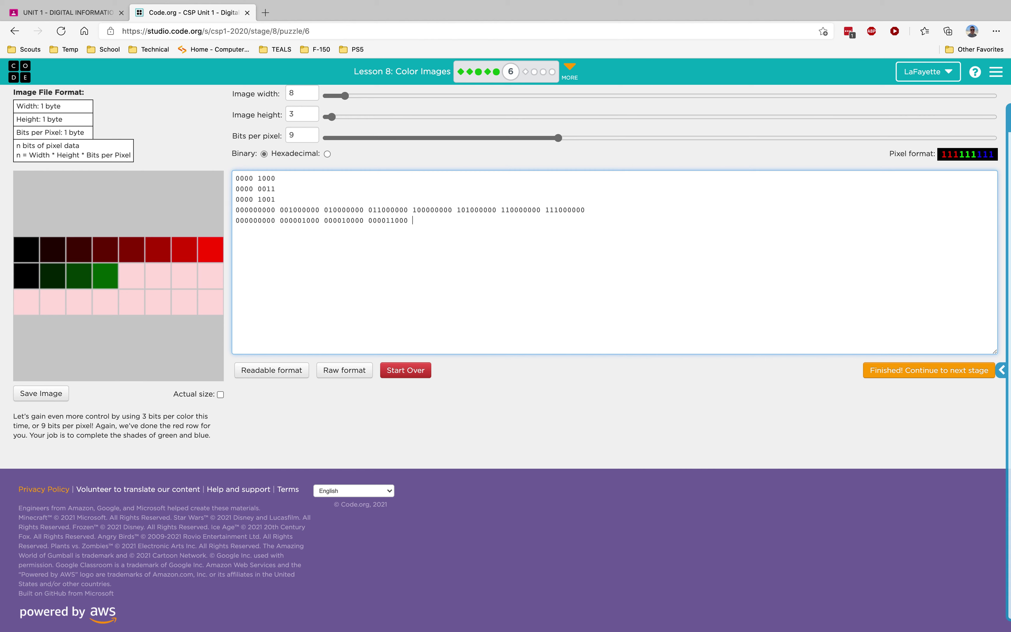
pyautogui.write(' 000100000')
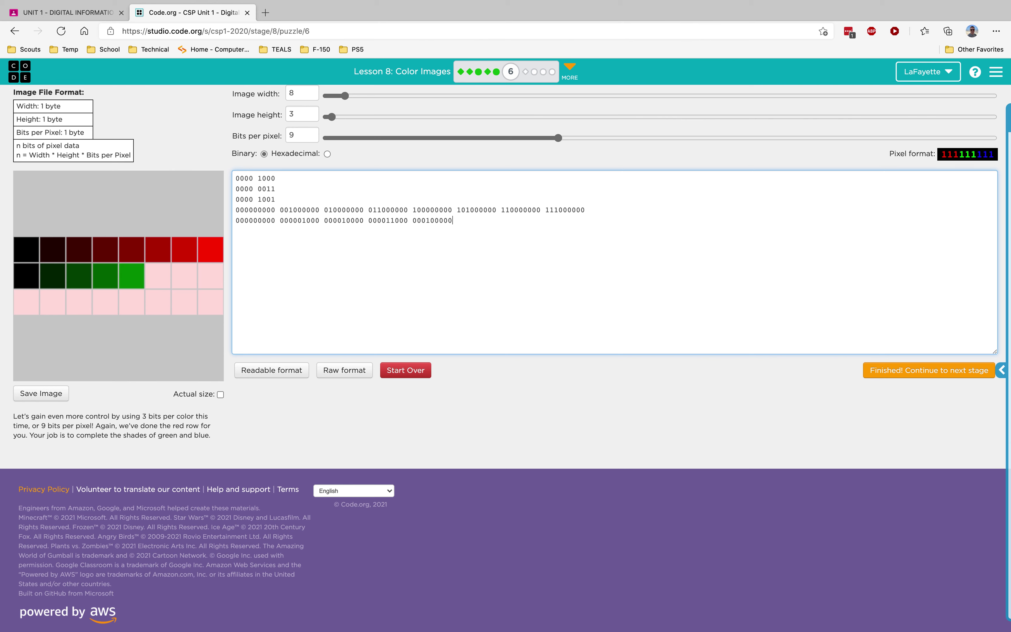
pyautogui.write(' 000101000')
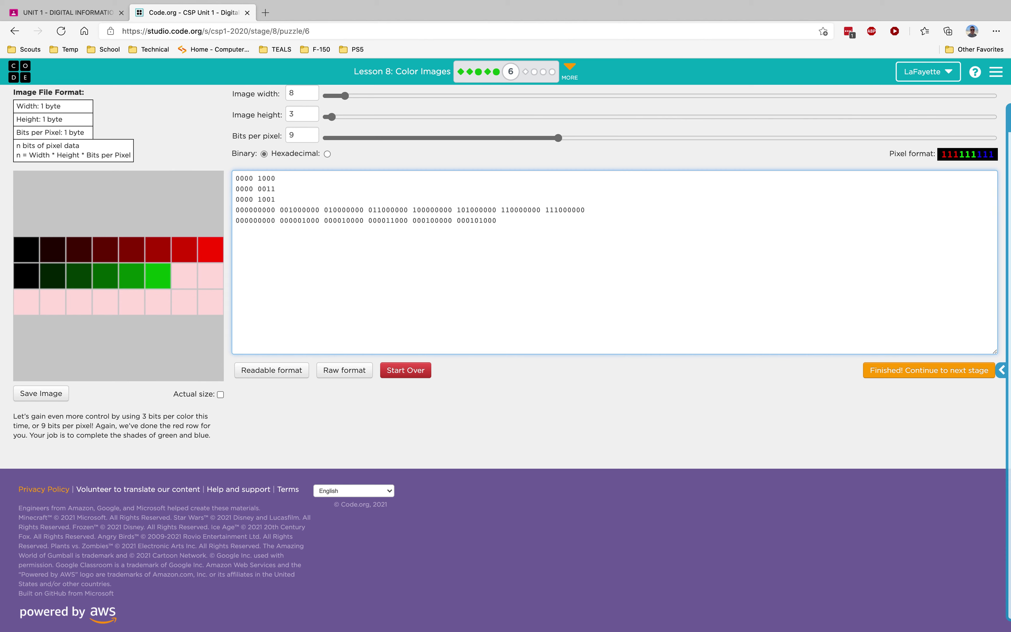
pyautogui.write(' 000110000')
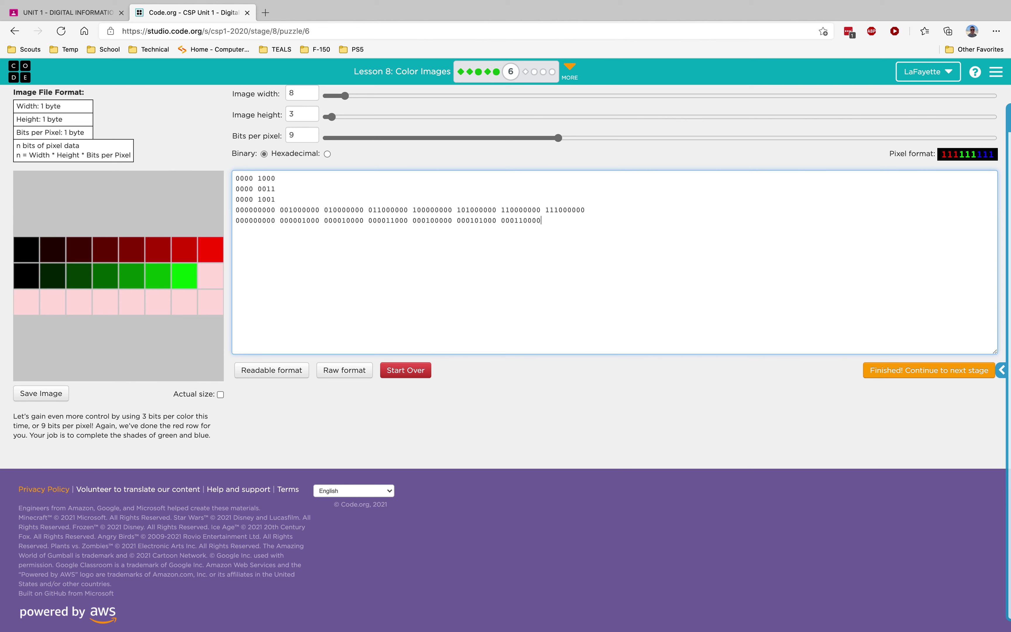
pyautogui.write(' 000111000')
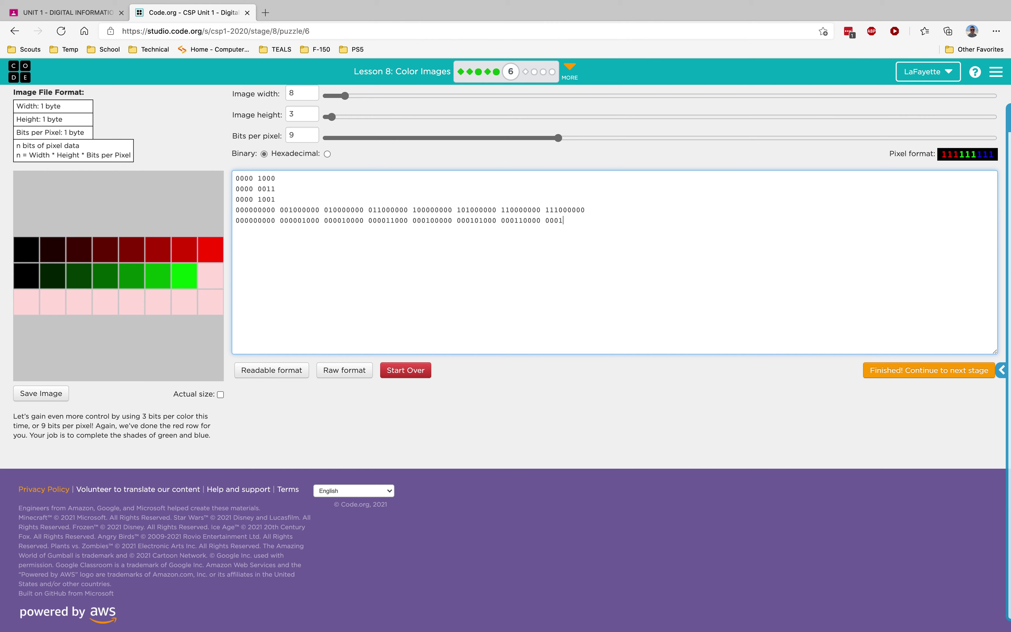
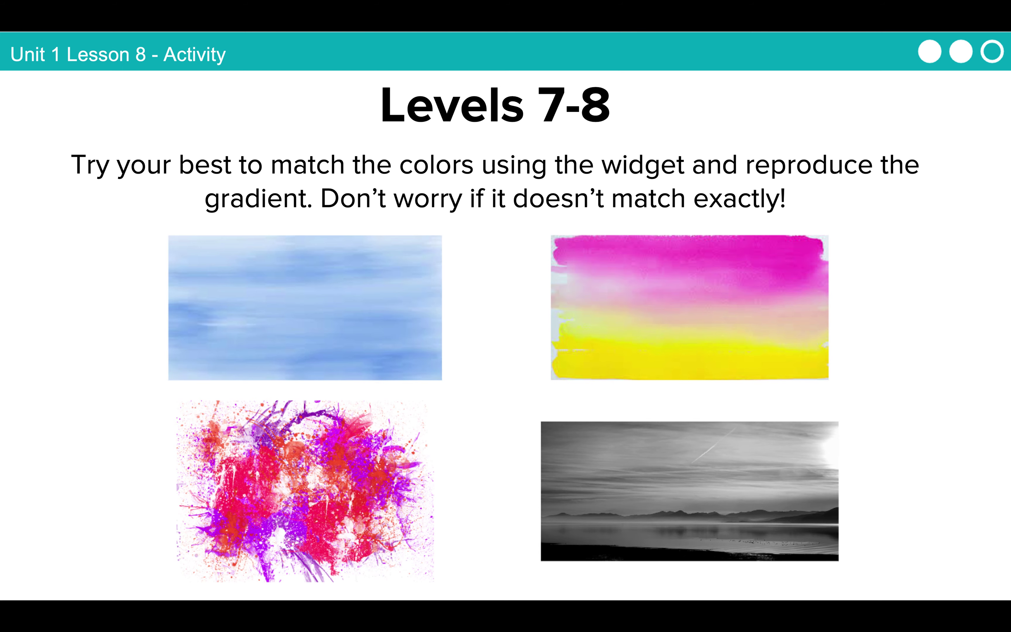
# Switch from the Levels 7-8 slide to Code.org puzzle 8 to view its widget, and head back toward the slides.
pyautogui.hotkey('ctrl', 'Left')
pyautogui.hotkey('ctrl', 'Left')
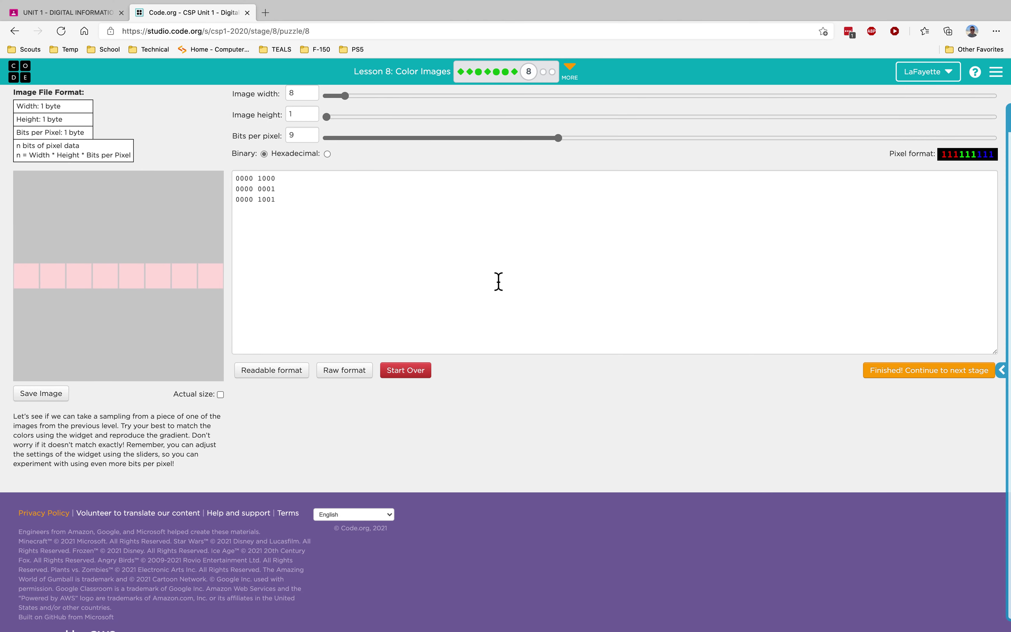
pyautogui.hotkey('ctrl', 'Right')
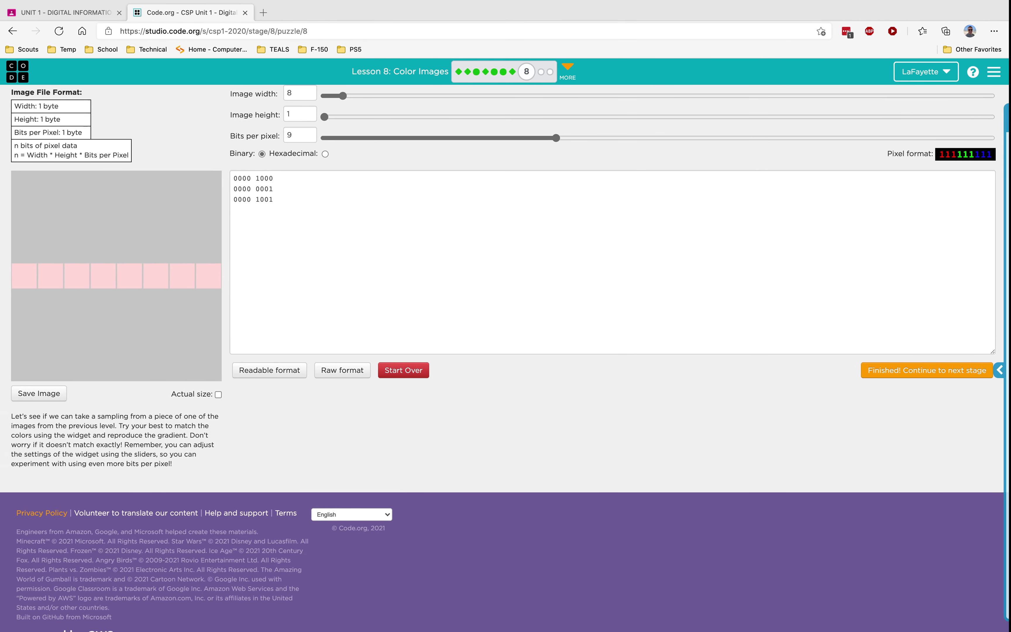
pyautogui.click(374, 257)
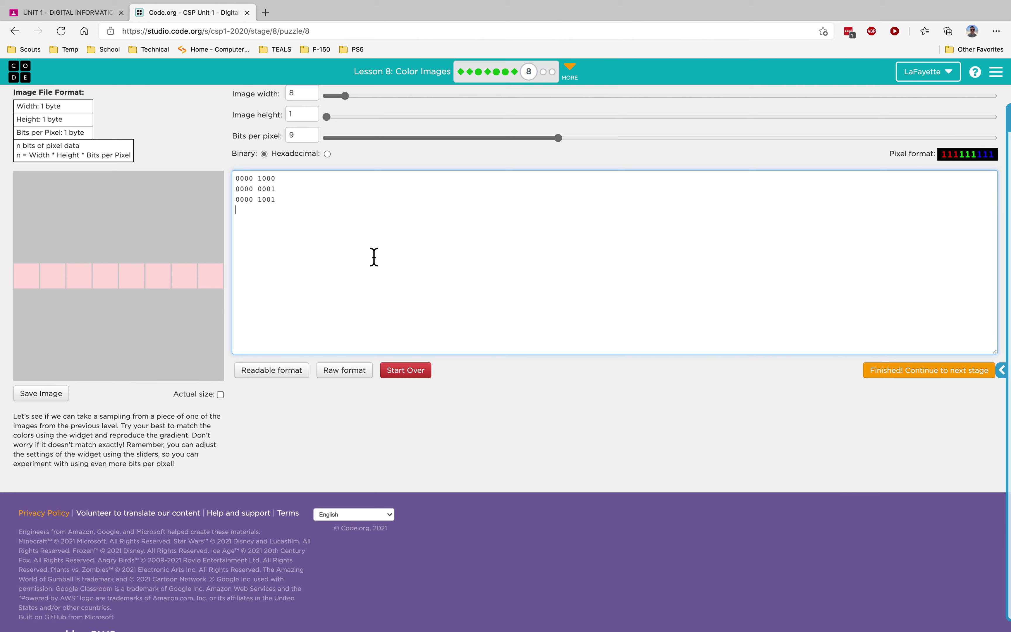
pyautogui.press('Return')
pyautogui.write('000000')
pyautogui.write('000')
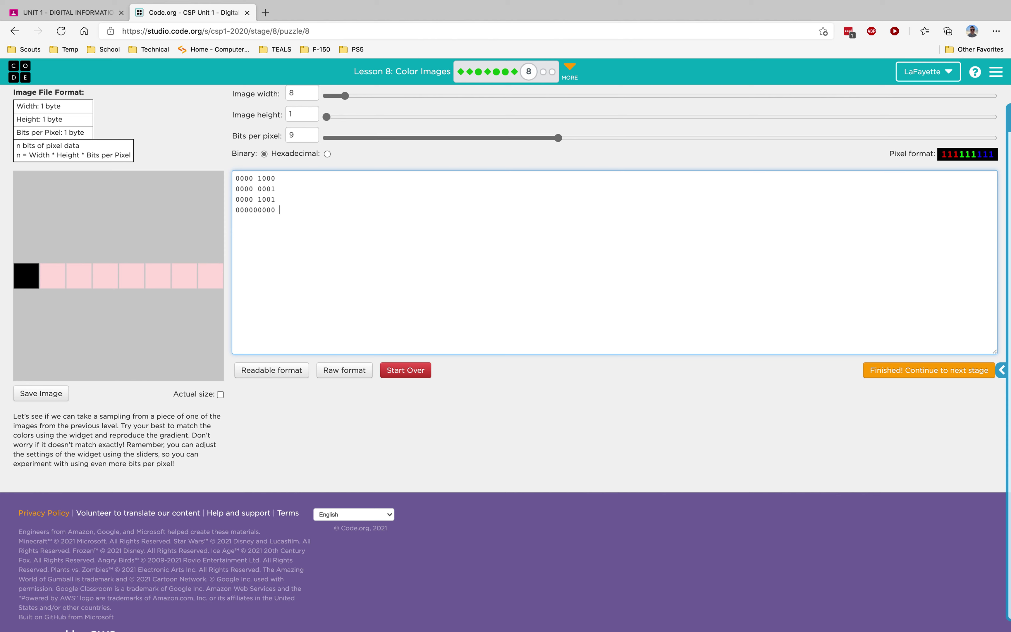
pyautogui.write(' 000000000')
pyautogui.press('BackSpace')
pyautogui.write('1')
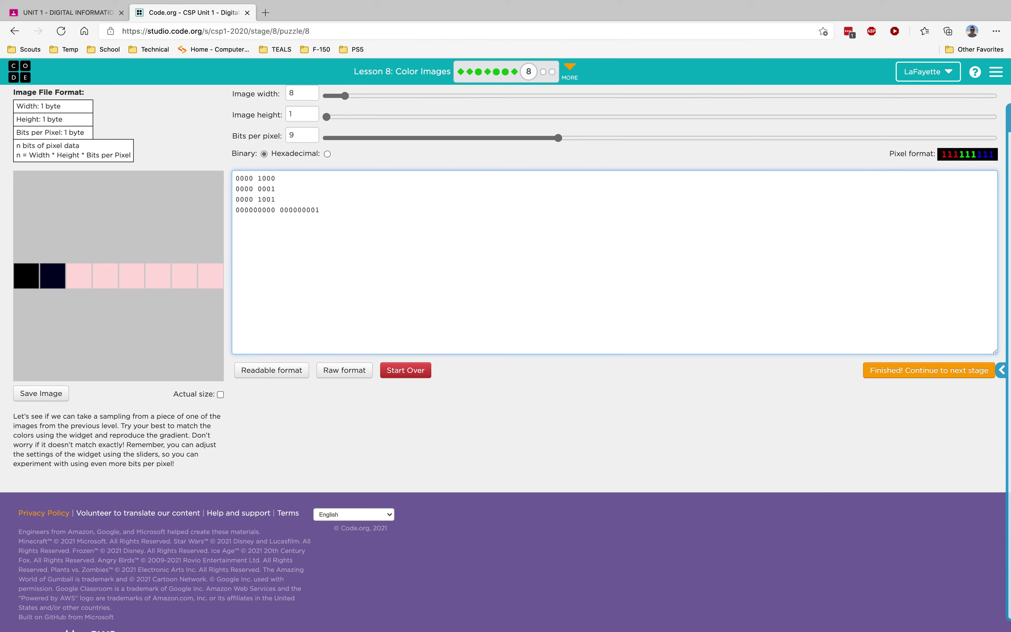
pyautogui.write(' 000000010')
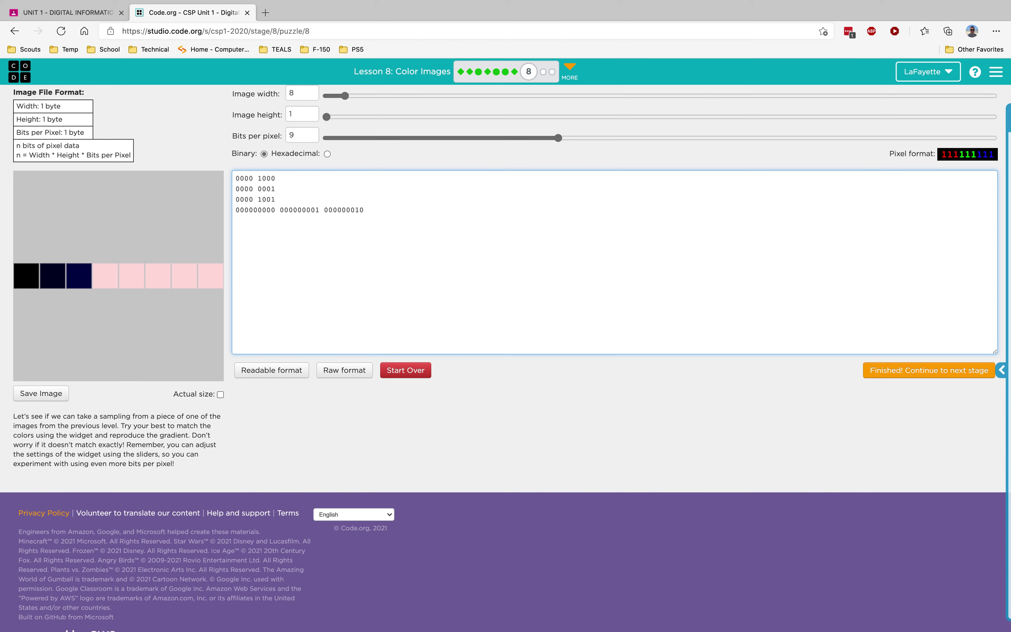
pyautogui.write(' 000000011')
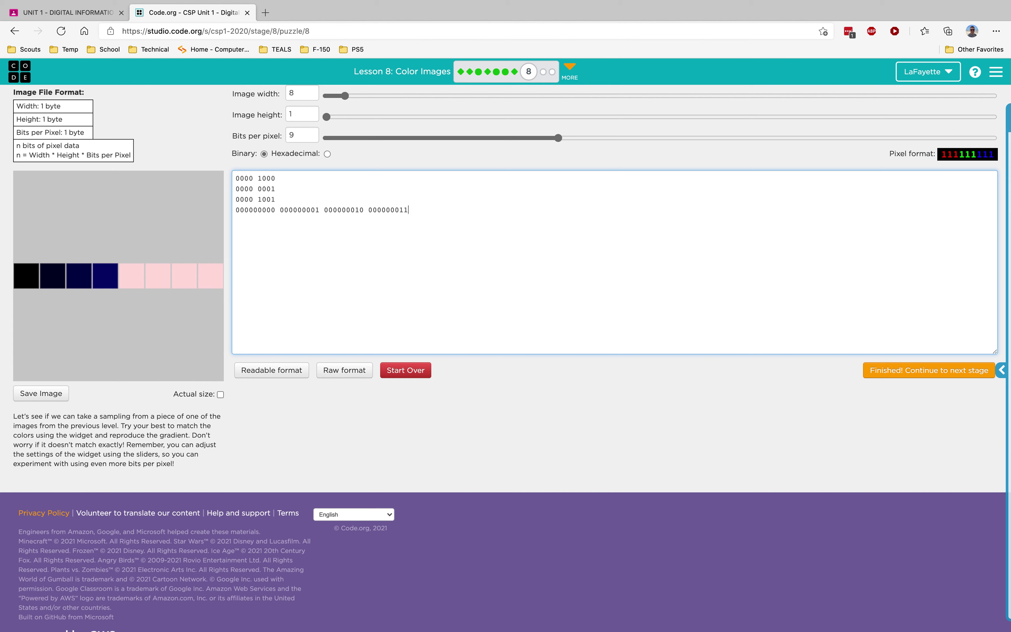
pyautogui.write(' 000000100')
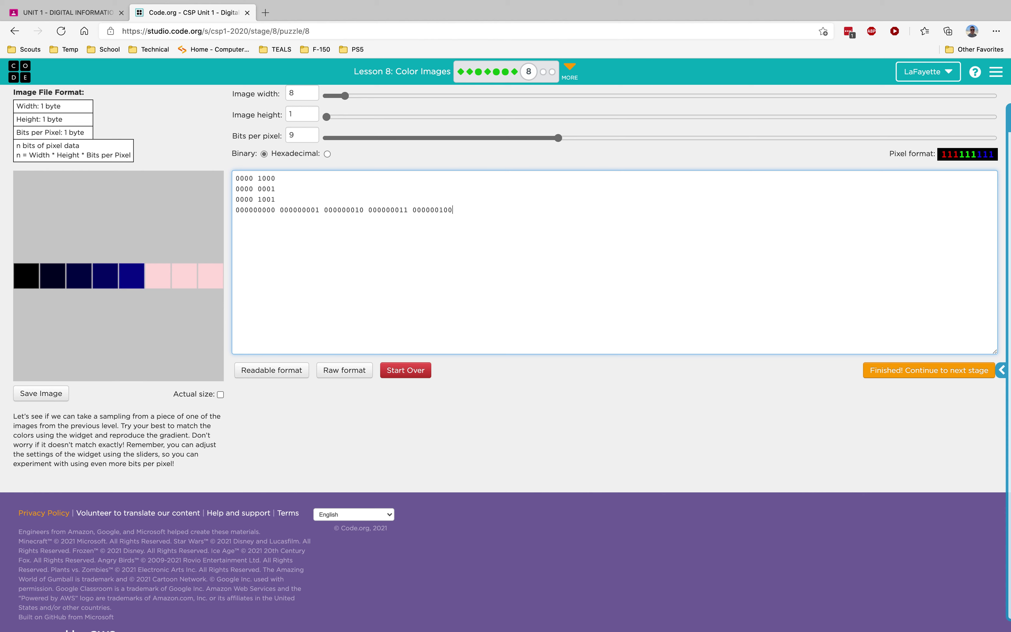
pyautogui.write(' 000000101 000000')
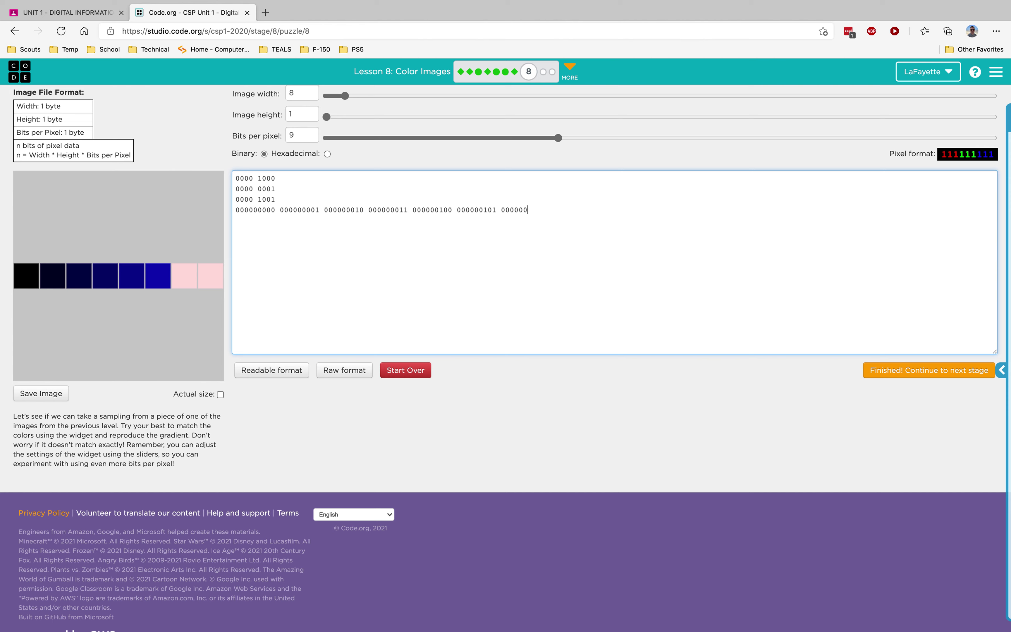
pyautogui.write('110 000000111')
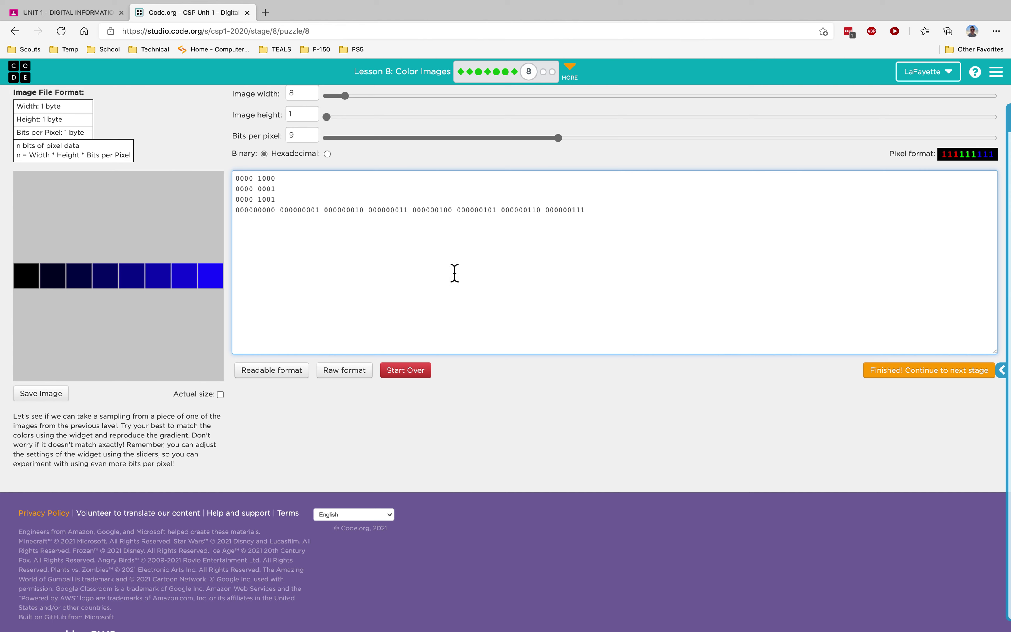
# Check the Levels 7-8 slide, return to the puzzle 8 widget and raise the bits per pixel to 12.
pyautogui.hotkey('ctrl', 'Right')
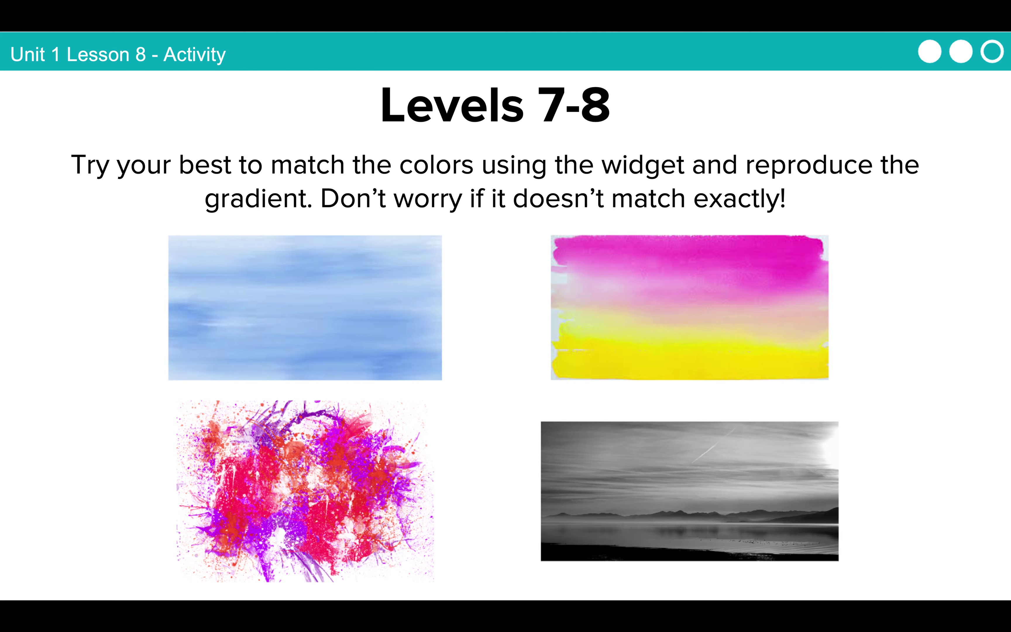
pyautogui.hotkey('ctrl', 'Left')
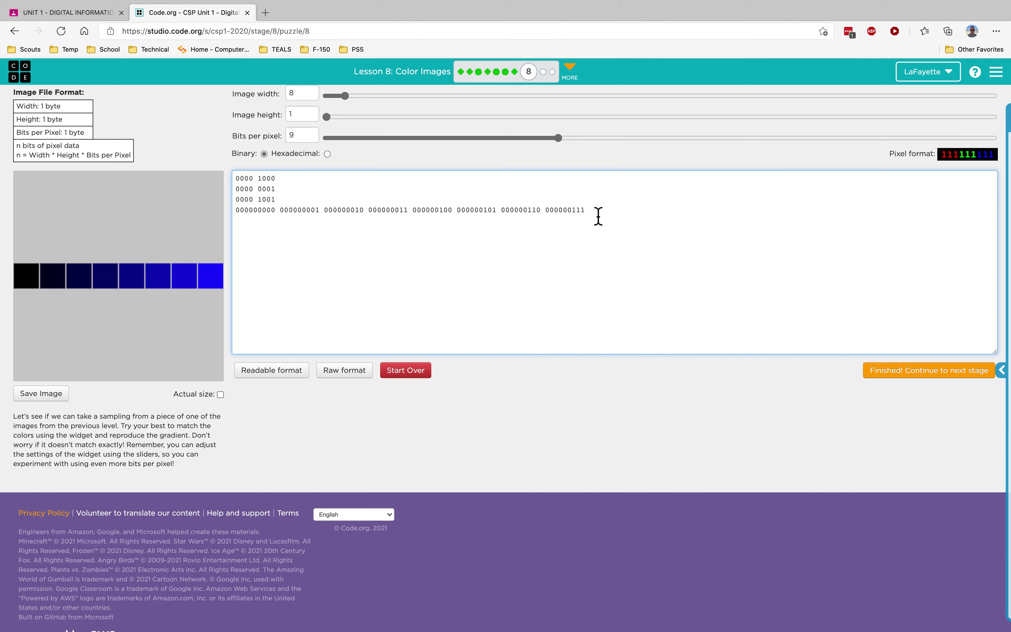
pyautogui.click(311, 133)
pyautogui.click(311, 133)
pyautogui.click(312, 133)
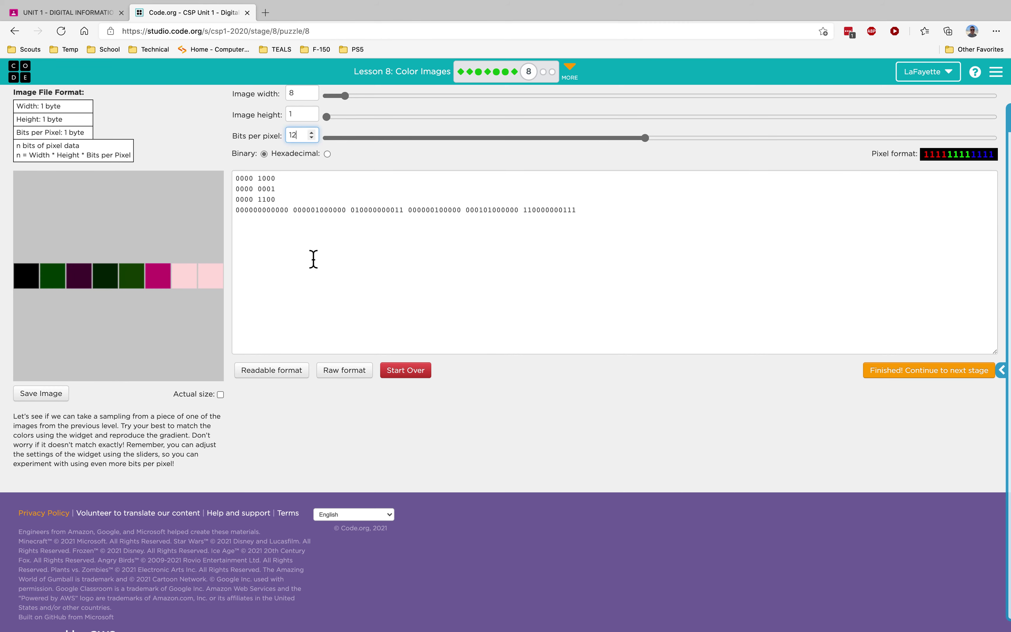
# Delete the old pixel data below the header bytes, keeping only its first 0.
pyautogui.click(609, 215)
pyautogui.press('BackSpace')
pyautogui.press('BackSpace')
pyautogui.press('BackSpace')
pyautogui.press('BackSpace')
pyautogui.press('BackSpace')
pyautogui.press('BackSpace')
pyautogui.press('BackSpace')
pyautogui.press('BackSpace')
pyautogui.press('BackSpace')
pyautogui.press('BackSpace')
pyautogui.press('BackSpace')
pyautogui.press('BackSpace')
pyautogui.press('BackSpace')
pyautogui.press('BackSpace')
pyautogui.press('BackSpace')
pyautogui.press('BackSpace')
pyautogui.press('BackSpace')
pyautogui.press('BackSpace')
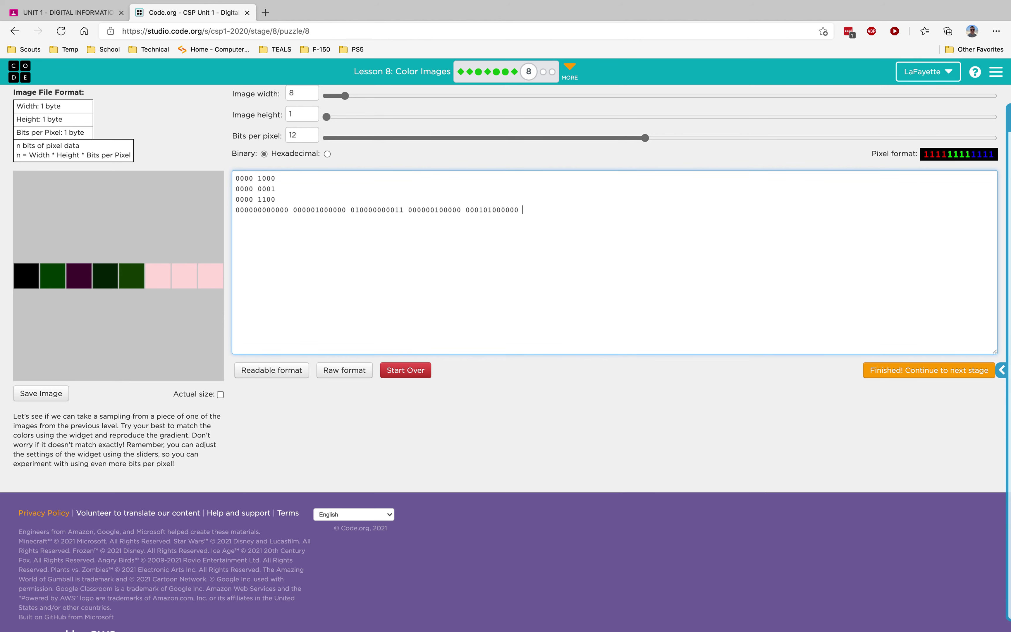
pyautogui.press('BackSpace')
pyautogui.press('BackSpace')
pyautogui.press('BackSpace')
pyautogui.press('BackSpace')
pyautogui.press('BackSpace')
pyautogui.press('BackSpace')
pyautogui.press('BackSpace')
pyautogui.press('BackSpace')
pyautogui.press('BackSpace')
pyautogui.press('BackSpace')
pyautogui.press('BackSpace')
pyautogui.press('BackSpace')
pyautogui.press('BackSpace')
pyautogui.press('BackSpace')
pyautogui.press('BackSpace')
pyautogui.press('BackSpace')
pyautogui.press('BackSpace')
pyautogui.press('BackSpace')
pyautogui.press('BackSpace')
pyautogui.press('BackSpace')
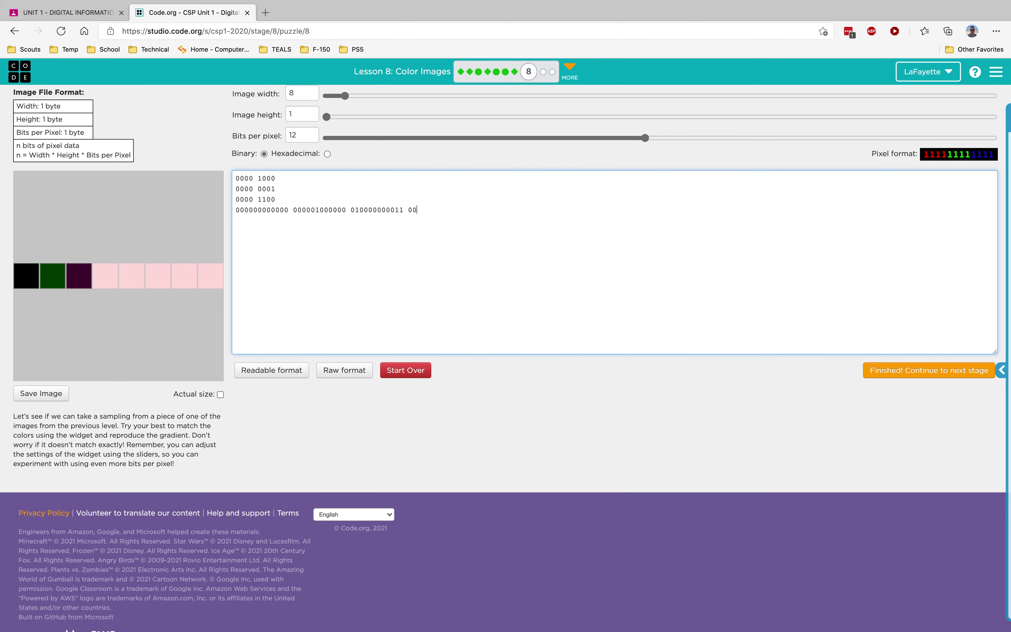
pyautogui.press('BackSpace')
pyautogui.press('BackSpace')
pyautogui.press('BackSpace')
pyautogui.press('BackSpace')
pyautogui.press('BackSpace')
pyautogui.press('BackSpace')
pyautogui.press('BackSpace')
pyautogui.press('BackSpace')
pyautogui.press('BackSpace')
pyautogui.press('BackSpace')
pyautogui.press('BackSpace')
pyautogui.press('BackSpace')
pyautogui.press('BackSpace')
pyautogui.press('BackSpace')
pyautogui.press('BackSpace')
pyautogui.press('BackSpace')
pyautogui.press('BackSpace')
pyautogui.press('BackSpace')
pyautogui.press('BackSpace')
pyautogui.press('BackSpace')
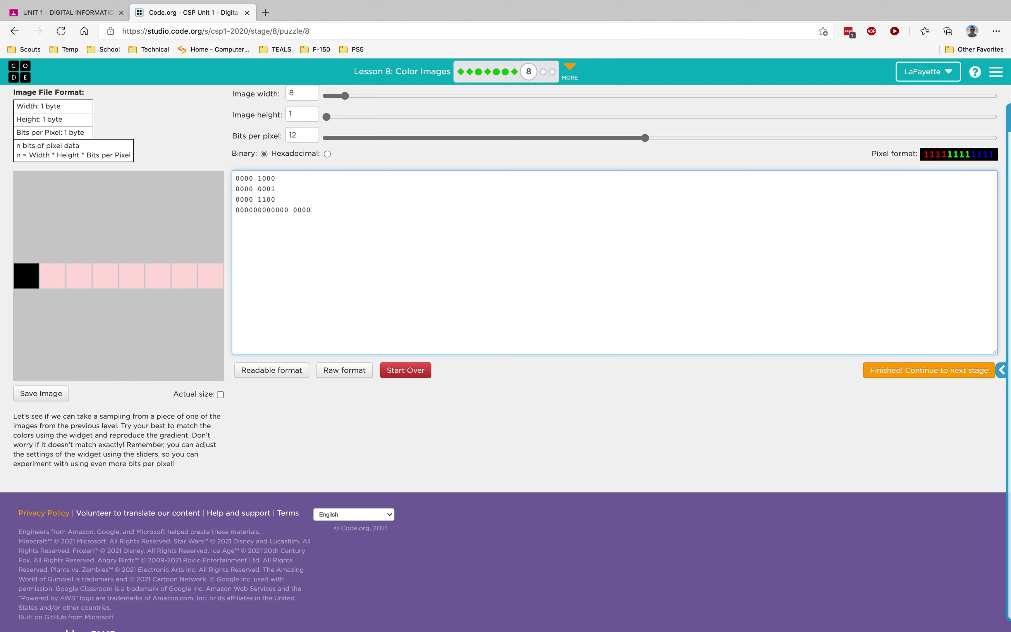
pyautogui.press('BackSpace')
pyautogui.press('BackSpace')
pyautogui.press('BackSpace')
pyautogui.press('BackSpace')
pyautogui.press('BackSpace')
pyautogui.press('BackSpace')
pyautogui.press('BackSpace')
pyautogui.press('BackSpace')
pyautogui.press('BackSpace')
pyautogui.press('BackSpace')
pyautogui.press('BackSpace')
pyautogui.press('BackSpace')
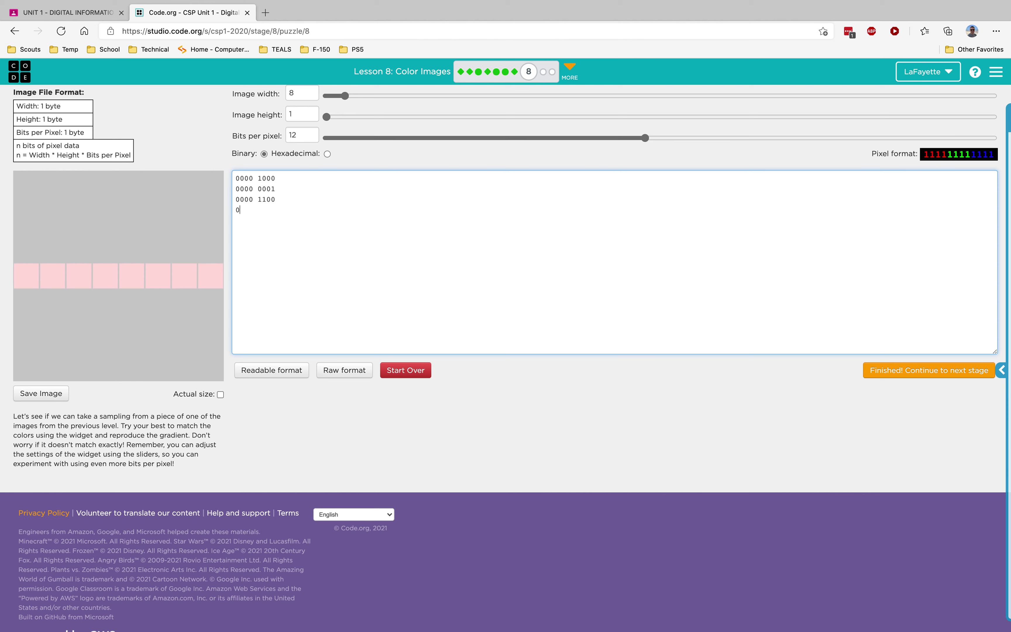
pyautogui.write('0000 0000 0001 0000')
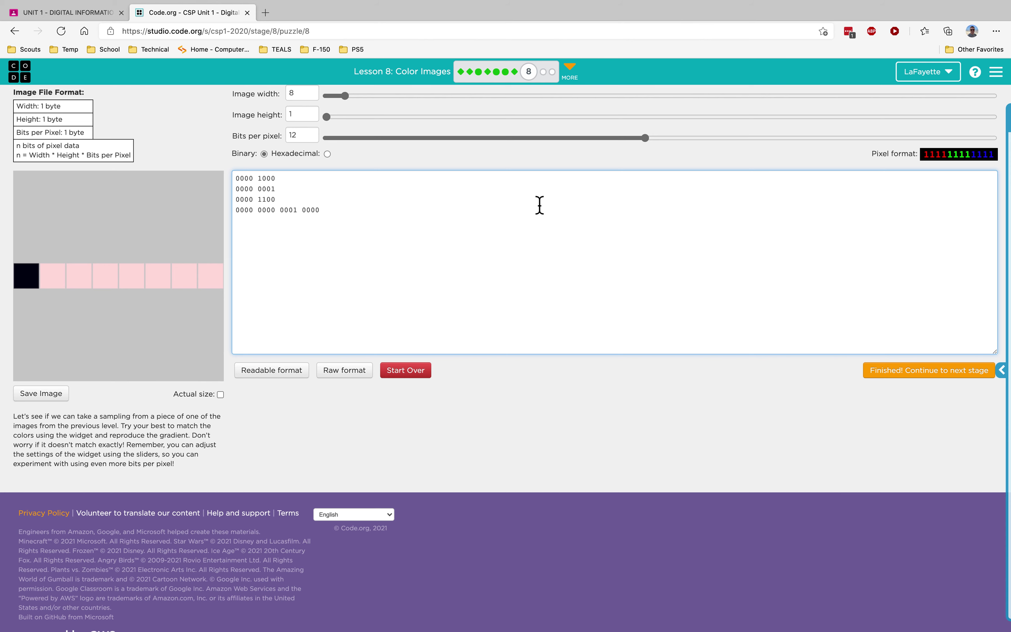
pyautogui.click(259, 211)
pyautogui.press('BackSpace')
pyautogui.press('Delete')
pyautogui.write('0000 0010 00000000')
pyautogui.press('BackSpace')
pyautogui.press('BackSpace')
pyautogui.press('BackSpace')
pyautogui.press('BackSpace')
pyautogui.press('BackSpace')
pyautogui.press('BackSpace')
pyautogui.press('BackSpace')
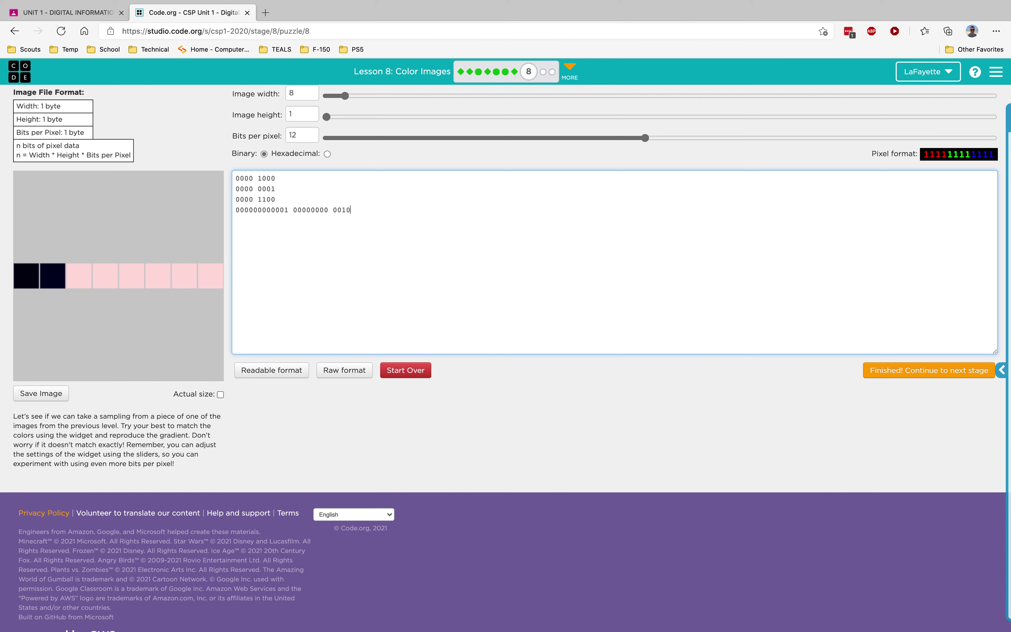
pyautogui.press('BackSpace')
pyautogui.write('000000000011 00000000')
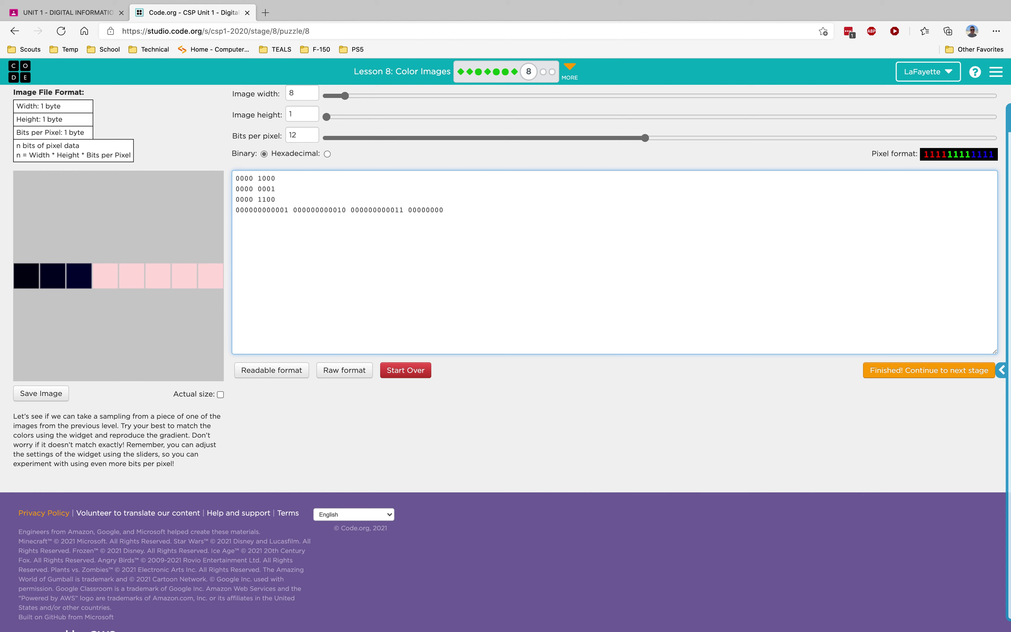
pyautogui.write('0100')
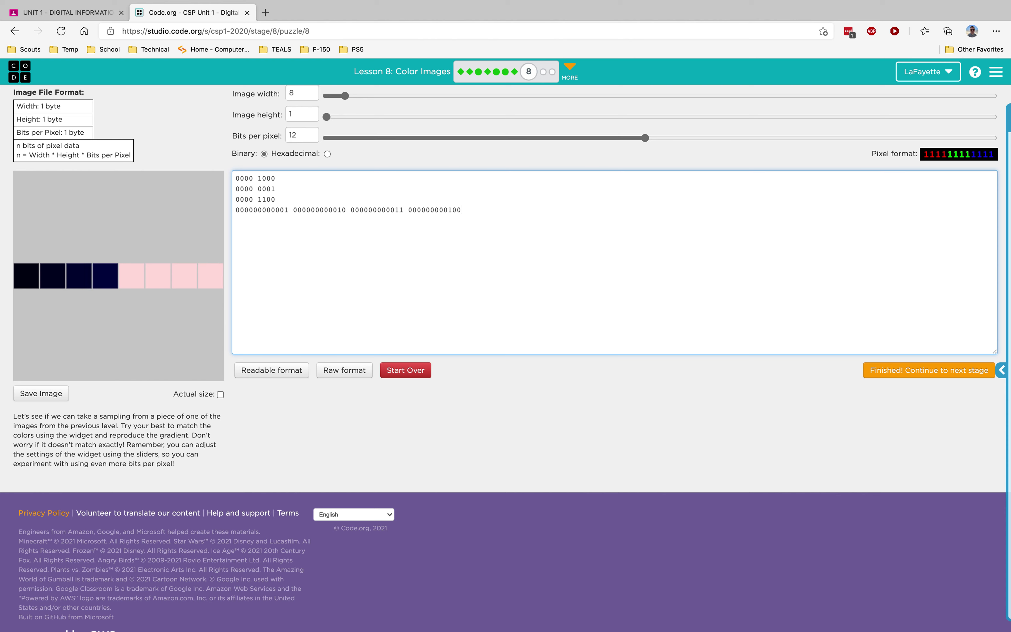
pyautogui.write(' 000000000101 000000000110')
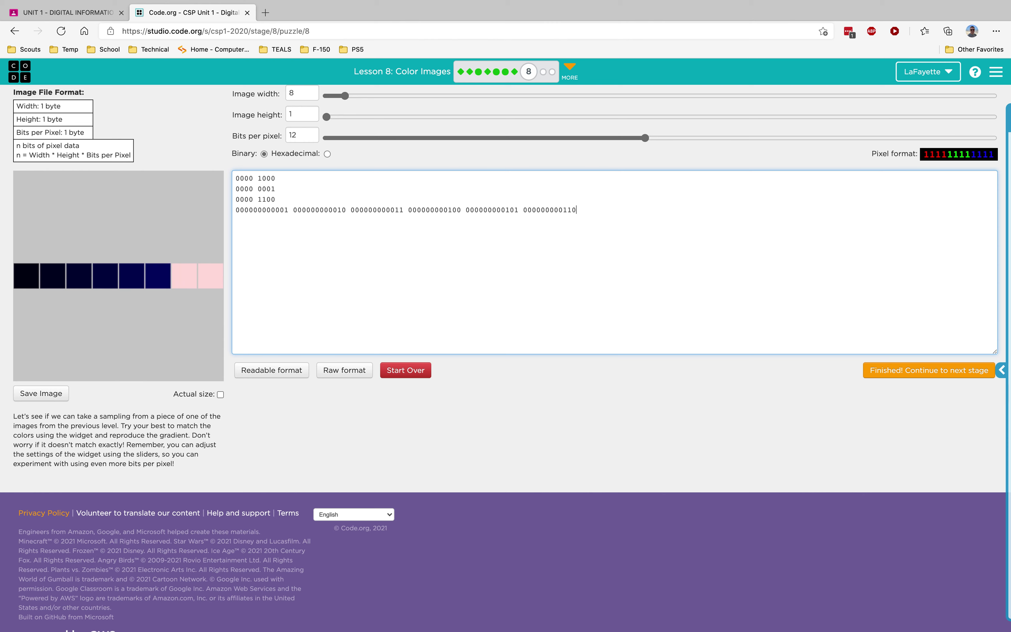
pyautogui.write(' 000000000111')
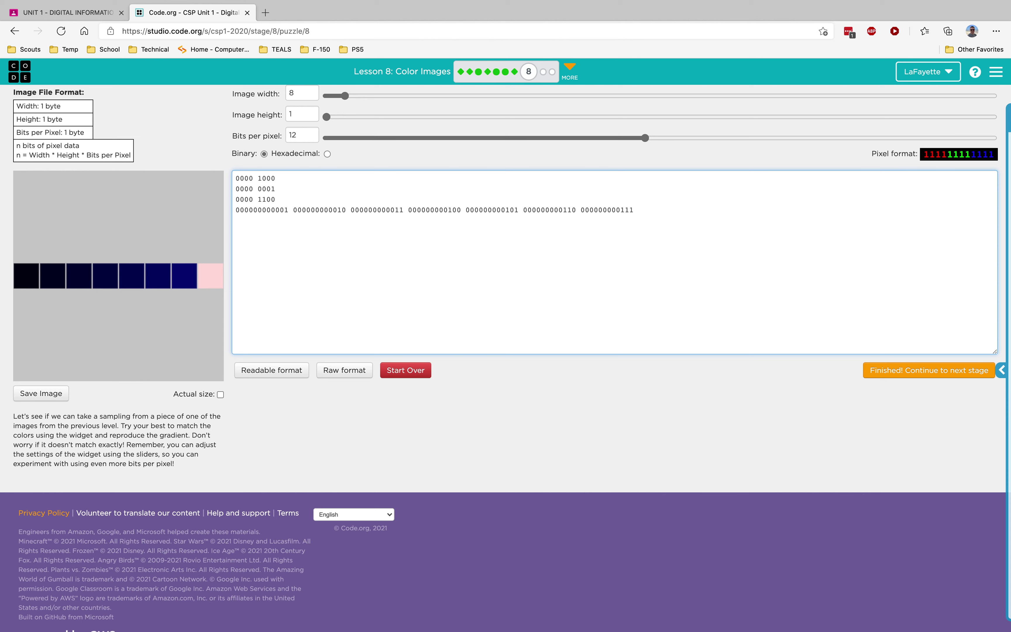
pyautogui.write(' 000000001000 ')
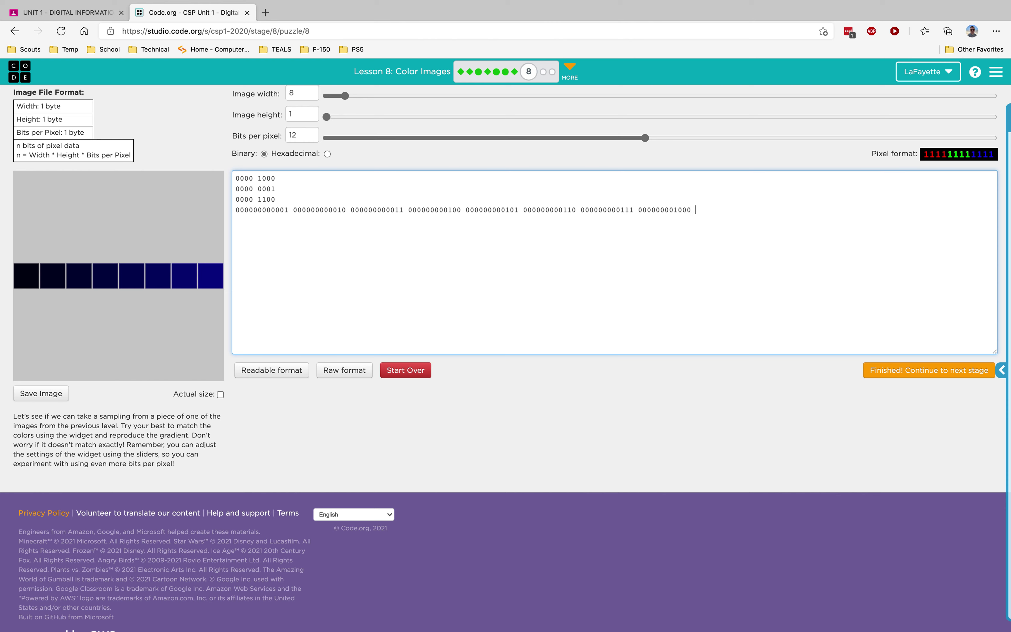
pyautogui.write('000000001001 000000001010 00000000')
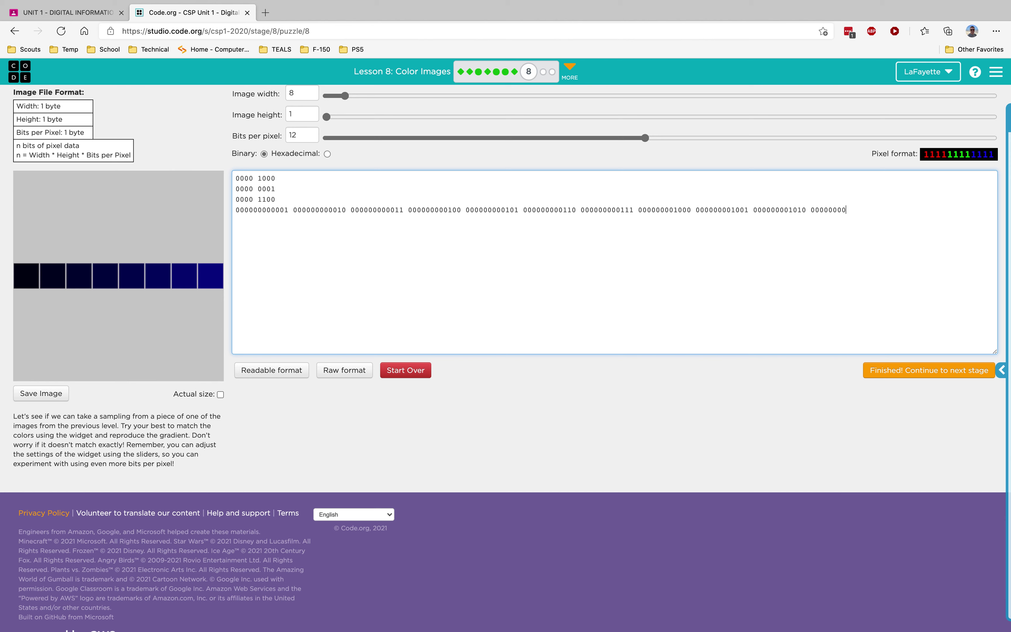
pyautogui.write('1011 000000001100 11111111')
pyautogui.press('BackSpace')
pyautogui.press('BackSpace')
pyautogui.press('BackSpace')
pyautogui.press('BackSpace')
pyautogui.press('BackSpace')
pyautogui.press('BackSpace')
pyautogui.press('BackSpace')
pyautogui.press('BackSpace')
pyautogui.write('000000001011 000000001100 0000000011011 000000001100 0000000011')
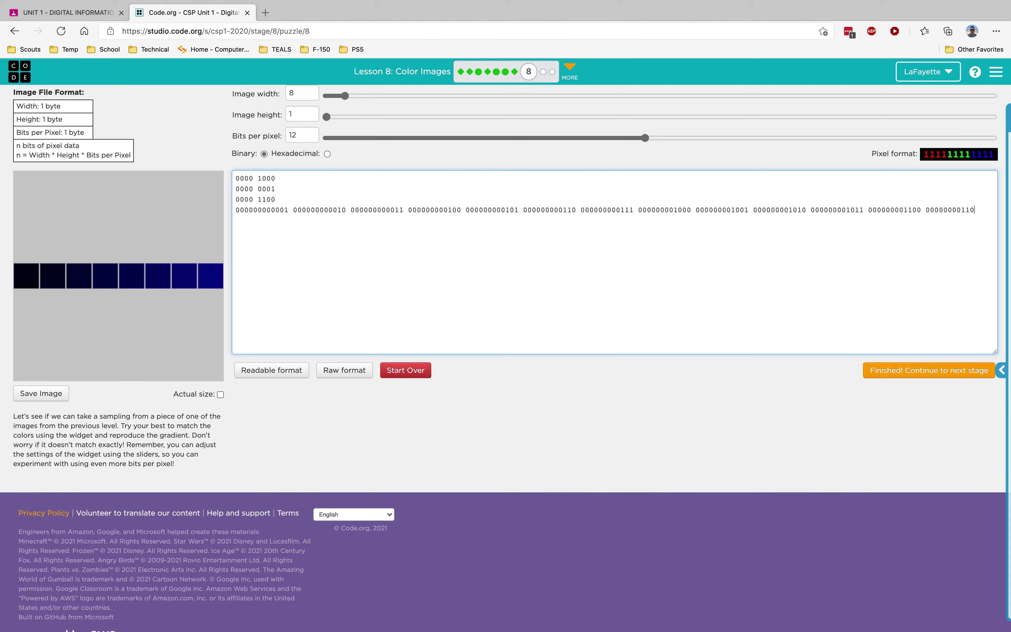
pyautogui.write(' 00000000')
pyautogui.write('1110 00000000')
pyautogui.write('1111')
pyautogui.write('0')
pyautogui.click(237, 210)
pyautogui.write('0000000000')
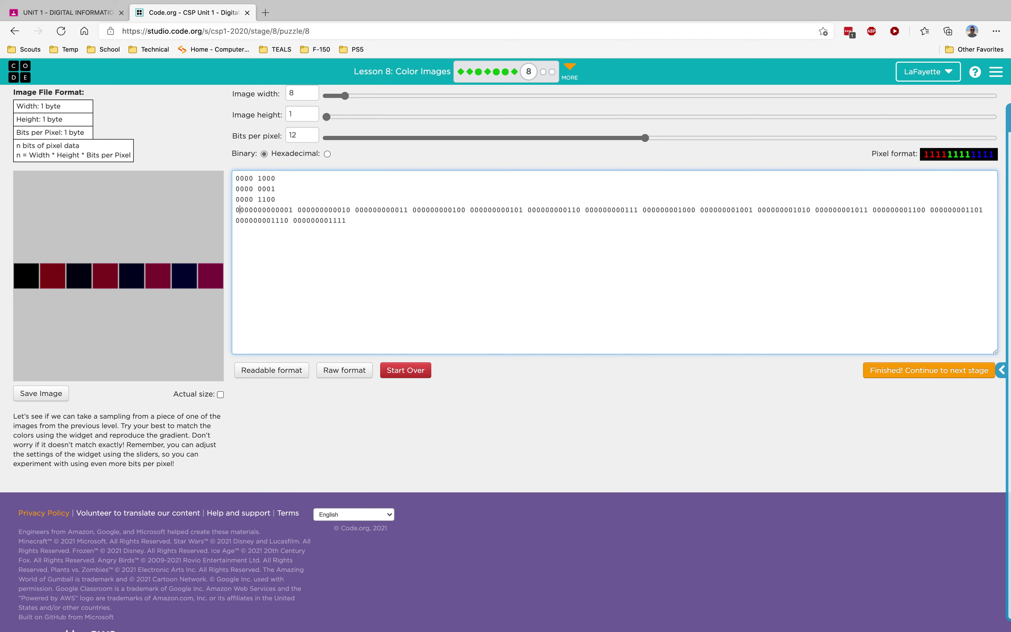
pyautogui.write('00')
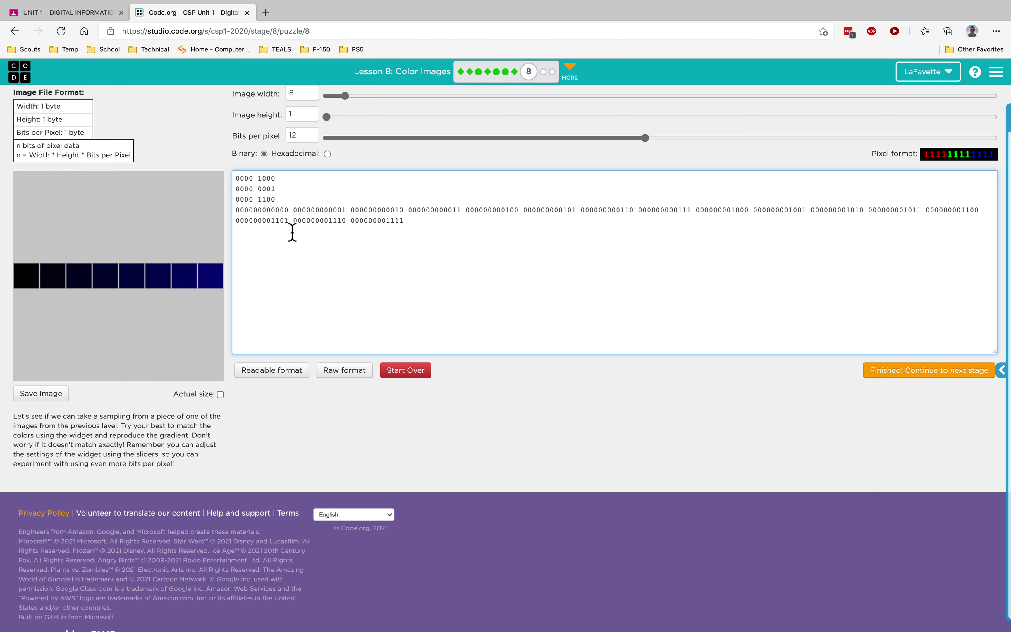
pyautogui.click(311, 120)
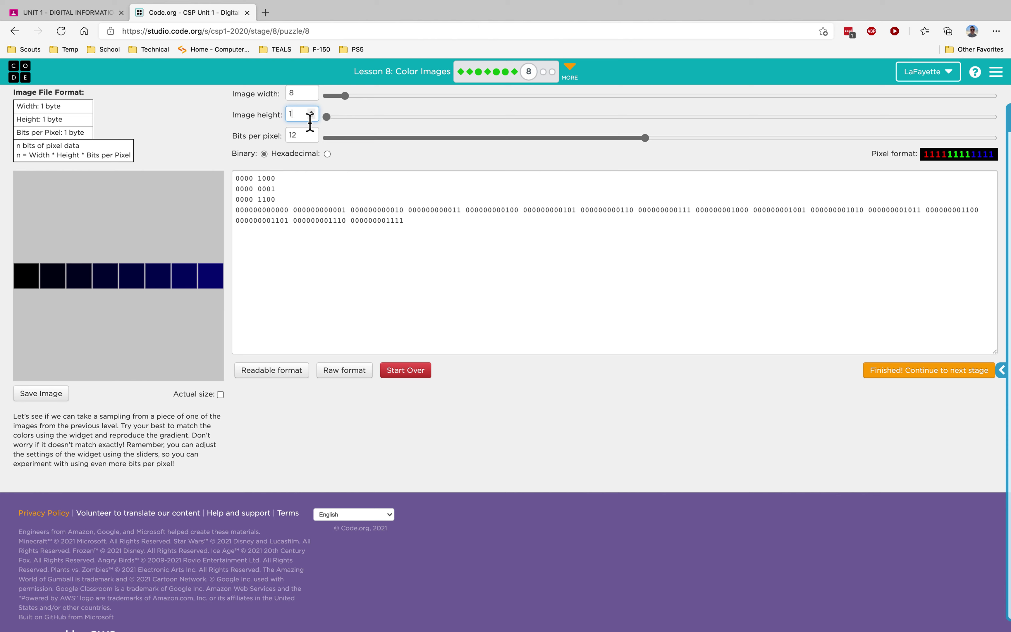
pyautogui.click(312, 112)
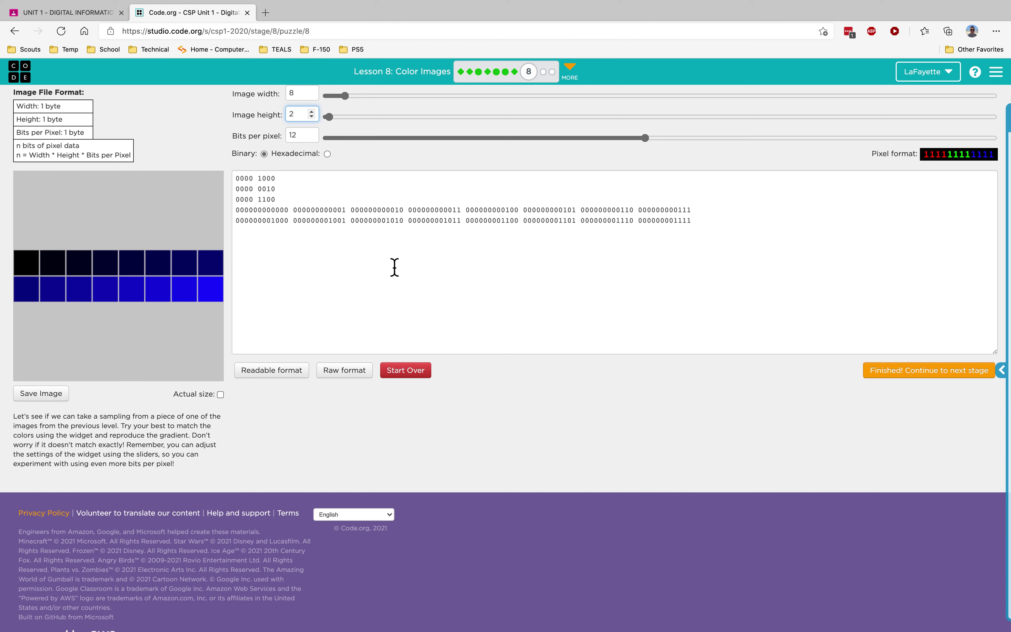
pyautogui.hotkey('ctrl', 'Right')
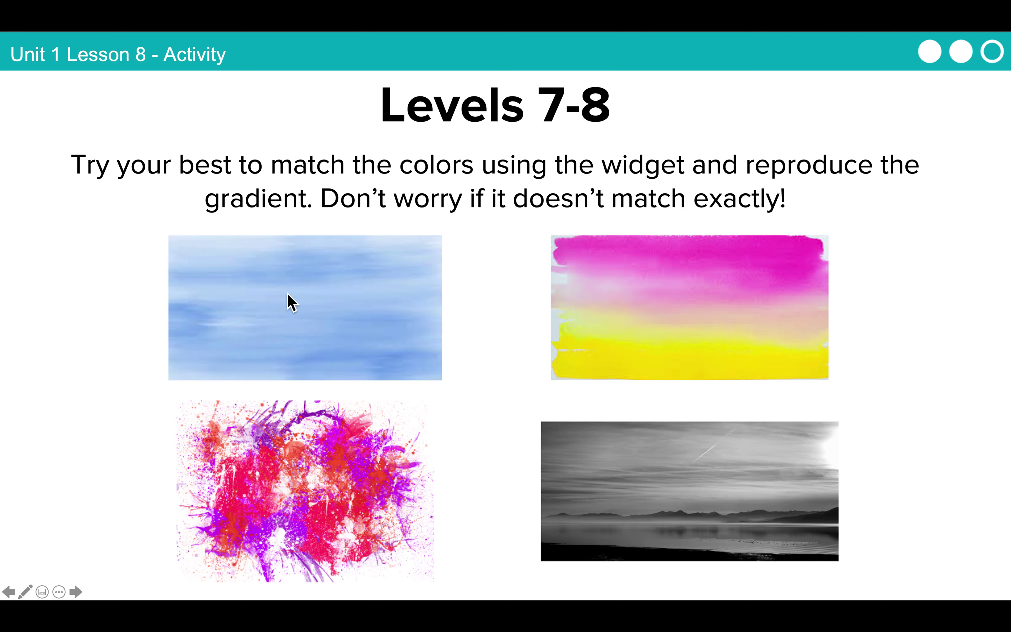
pyautogui.hotkey('ctrl', 'Left')
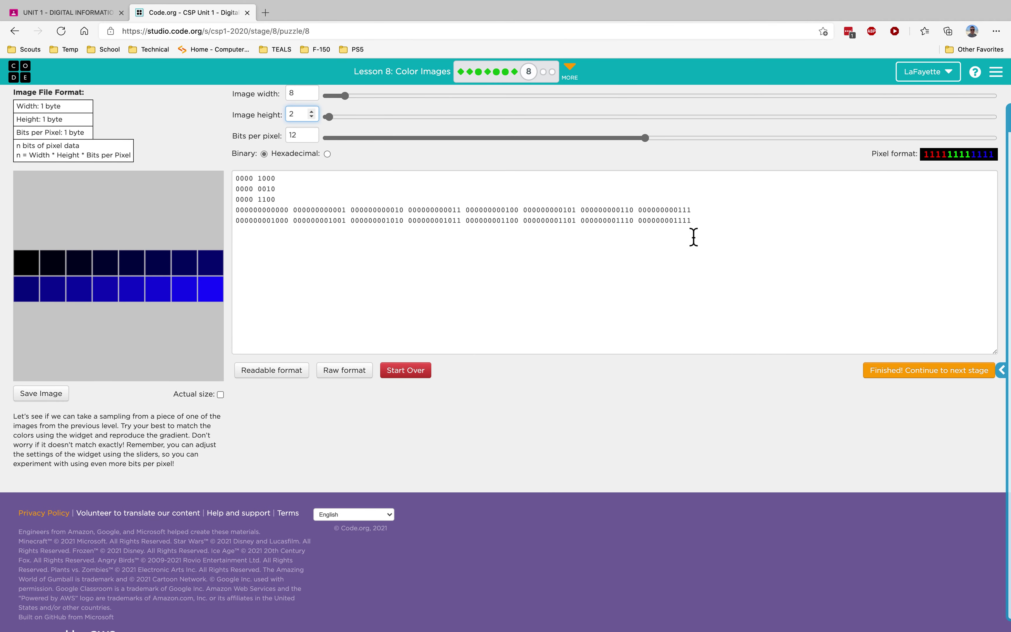
pyautogui.click(760, 226)
pyautogui.press('Return')
pyautogui.press('Return')
pyautogui.write('1')
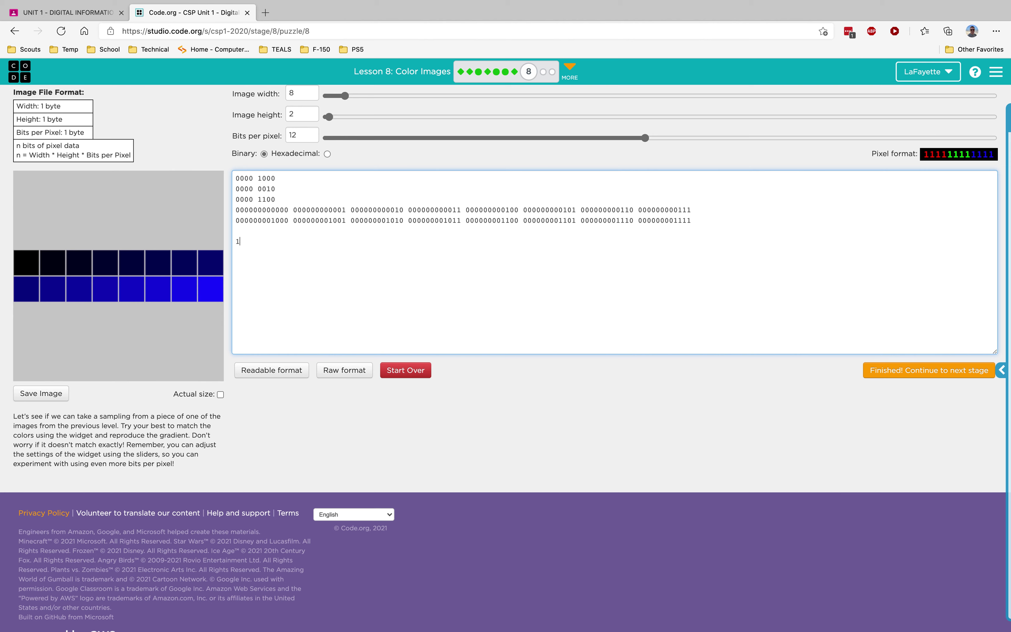
pyautogui.write('11111111111')
pyautogui.click(311, 112)
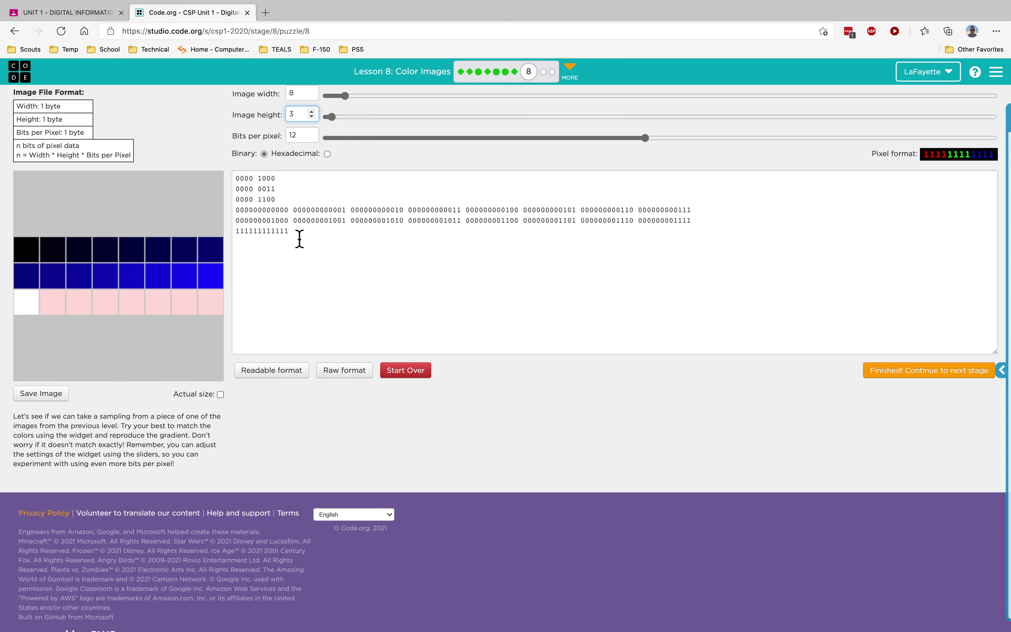
pyautogui.click(237, 235)
pyautogui.click(237, 235)
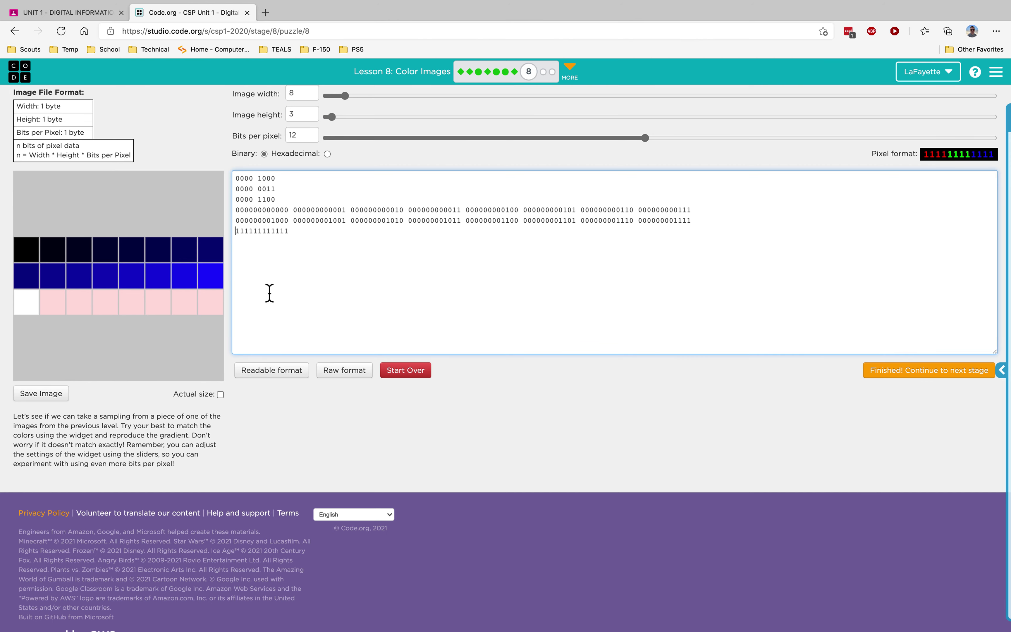
pyautogui.press('Right')
pyautogui.press('Right')
pyautogui.click(320, 241)
pyautogui.press('Return')
pyautogui.write('0000 1111 1111')
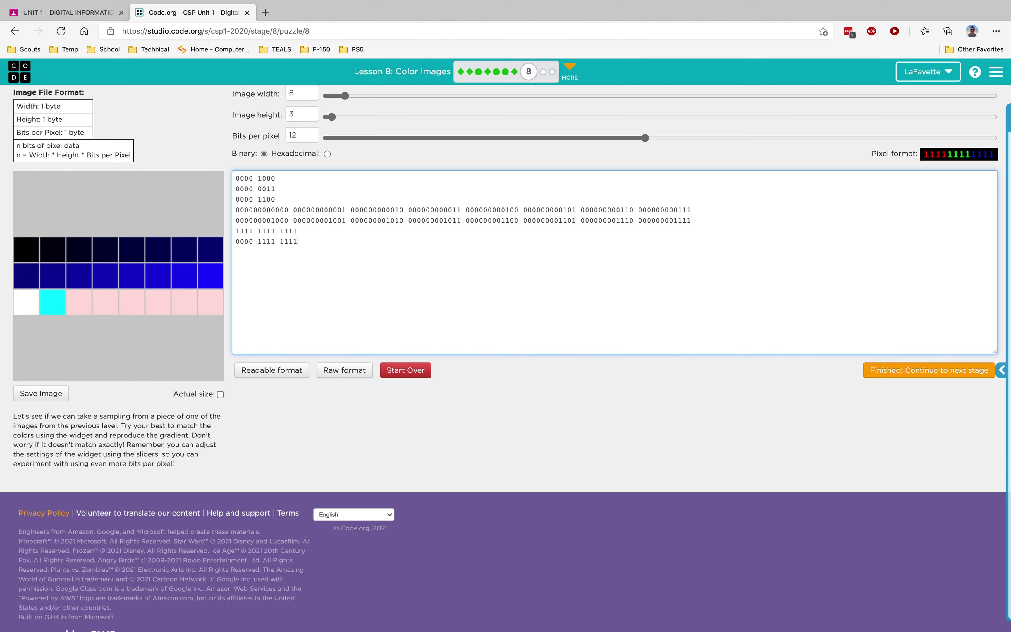
pyautogui.write('0001 1111 1111 ')
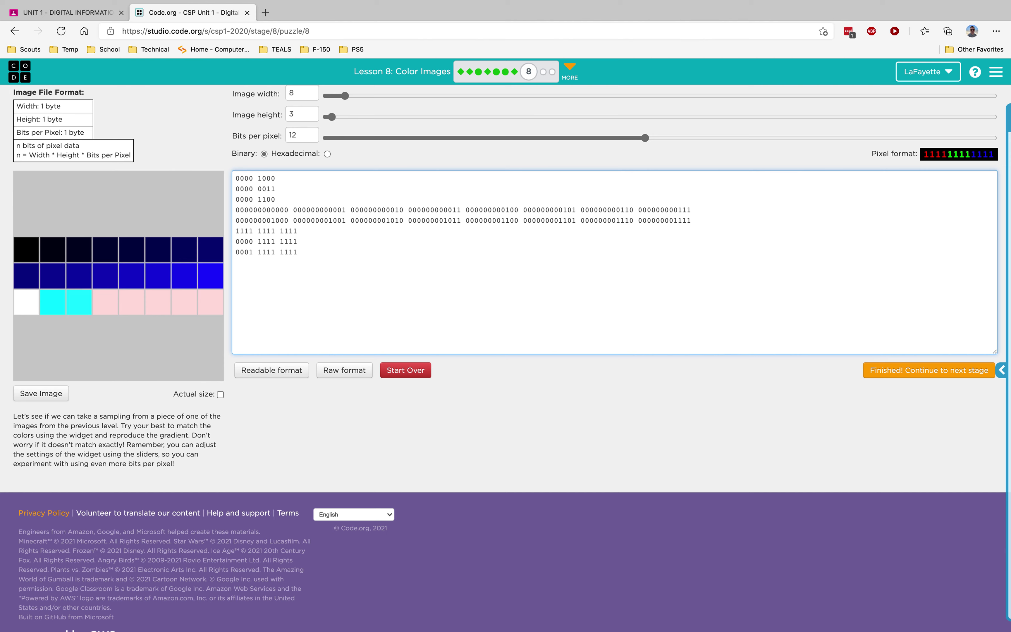
pyautogui.write('0011 1111 1111')
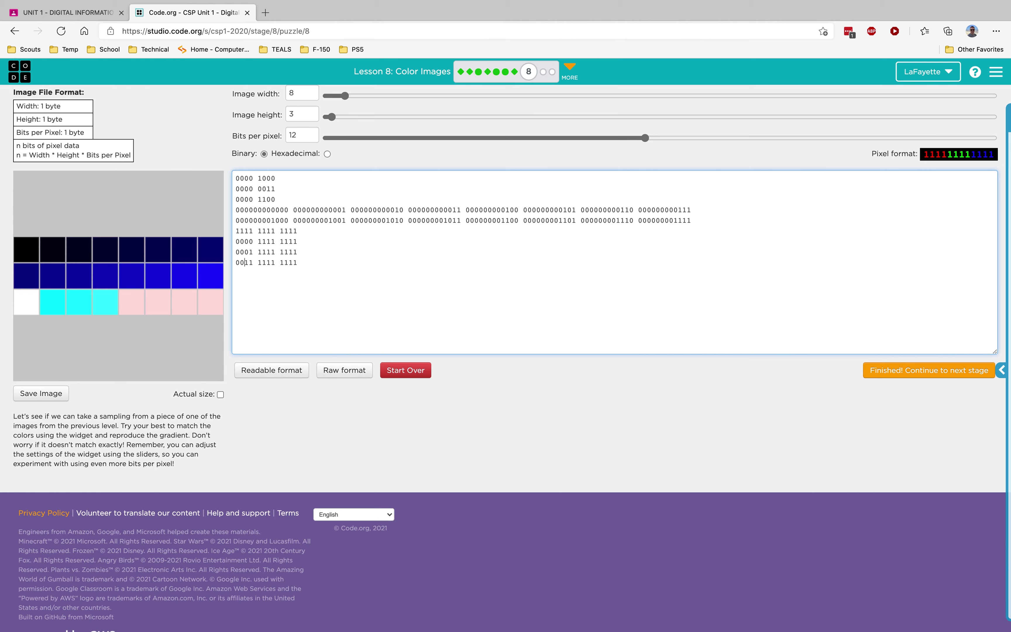
pyautogui.press('BackSpace')
pyautogui.write('1')
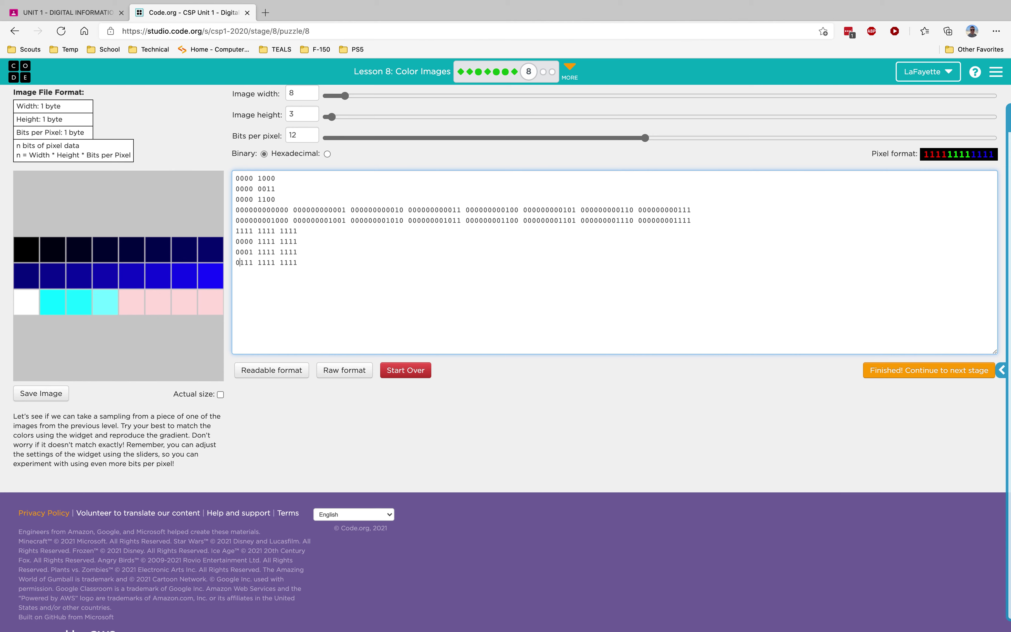
pyautogui.press('BackSpace')
pyautogui.write('1')
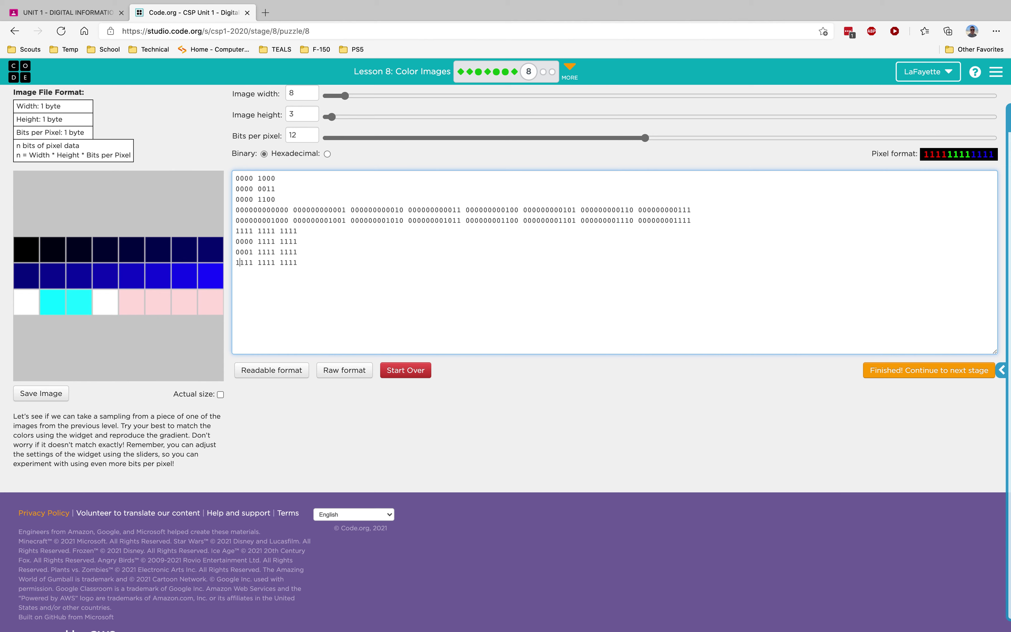
pyautogui.press('BackSpace')
pyautogui.press('BackSpace')
pyautogui.press('BackSpace')
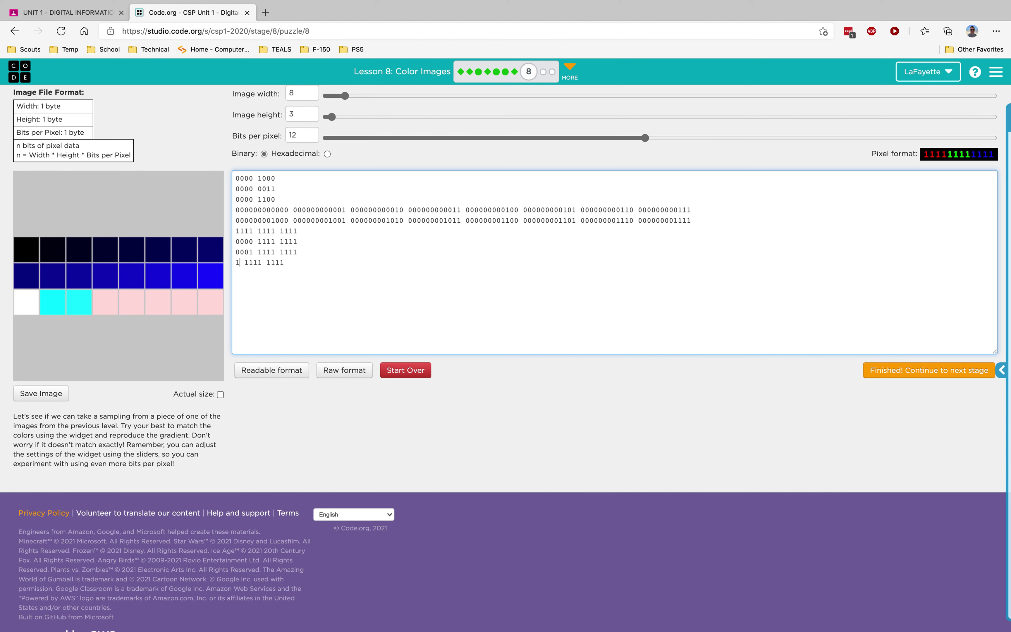
pyautogui.write('000')
pyautogui.press('BackSpace')
pyautogui.press('BackSpace')
pyautogui.press('BackSpace')
pyautogui.press('BackSpace')
pyautogui.write('0000')
pyautogui.press('BackSpace')
pyautogui.press('BackSpace')
pyautogui.press('BackSpace')
pyautogui.press('BackSpace')
pyautogui.write('1000')
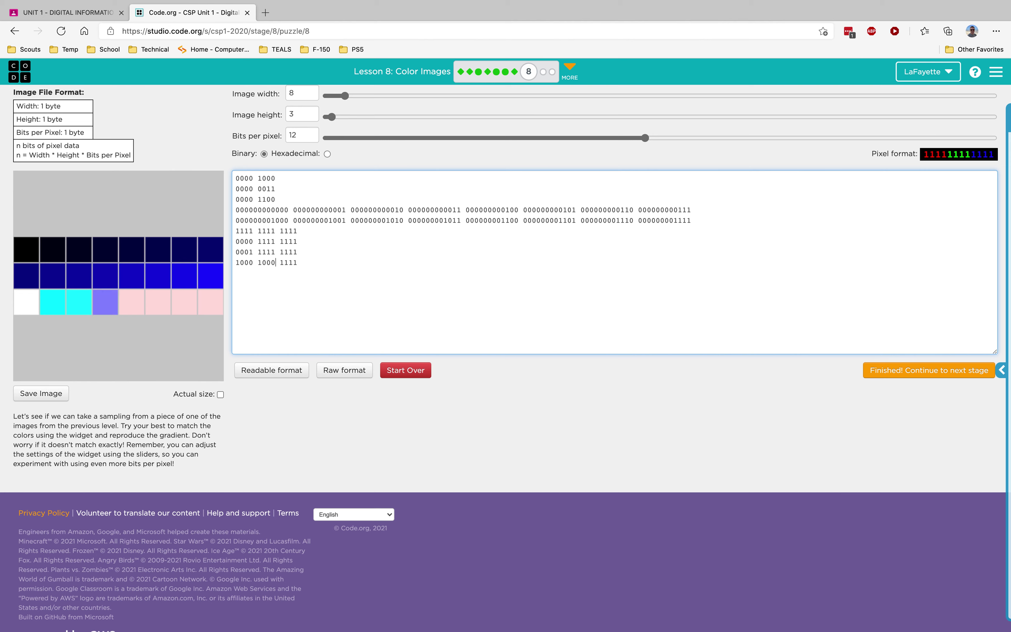
# Set the last pixel's green value back to 1111 and compare its color with the blue image on the Levels 7-8 slide.
pyautogui.press('BackSpace')
pyautogui.press('BackSpace')
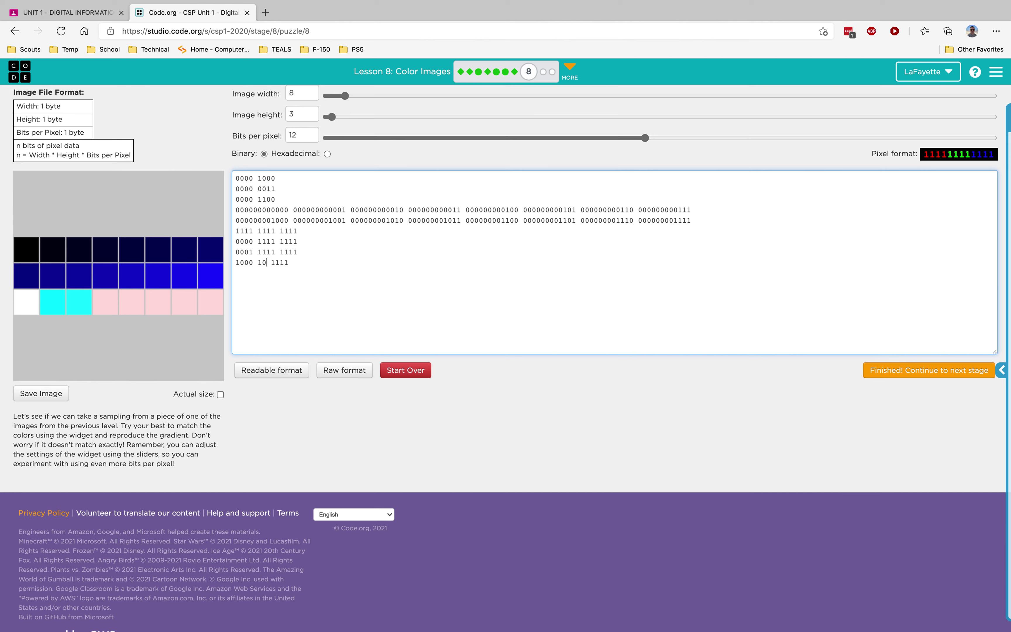
pyautogui.press('BackSpace')
pyautogui.write('111')
pyautogui.hotkey('ctrl', 'Right')
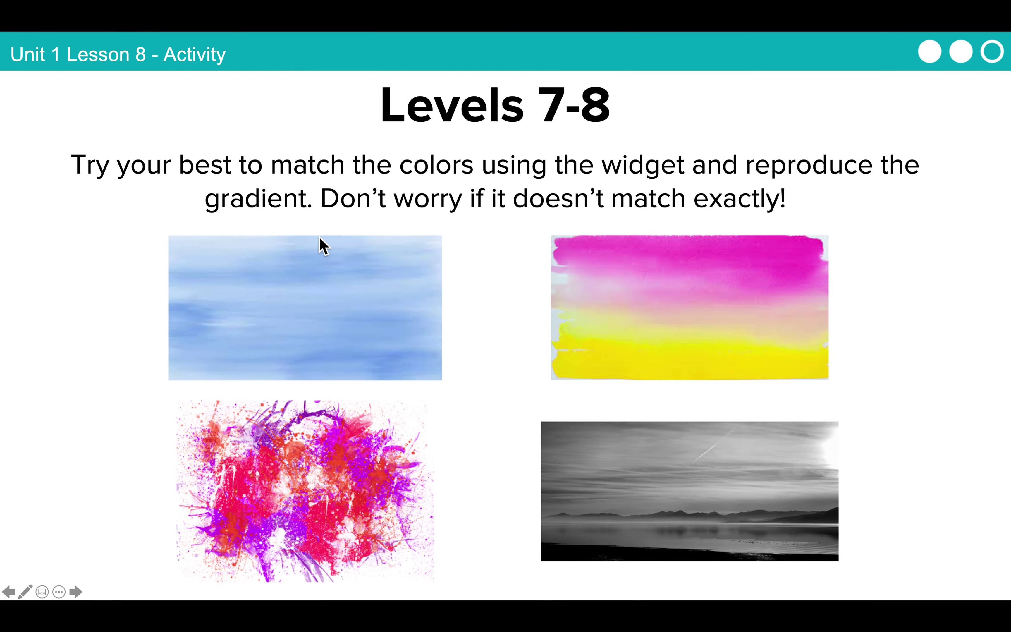
pyautogui.hotkey('ctrl', 'Left')
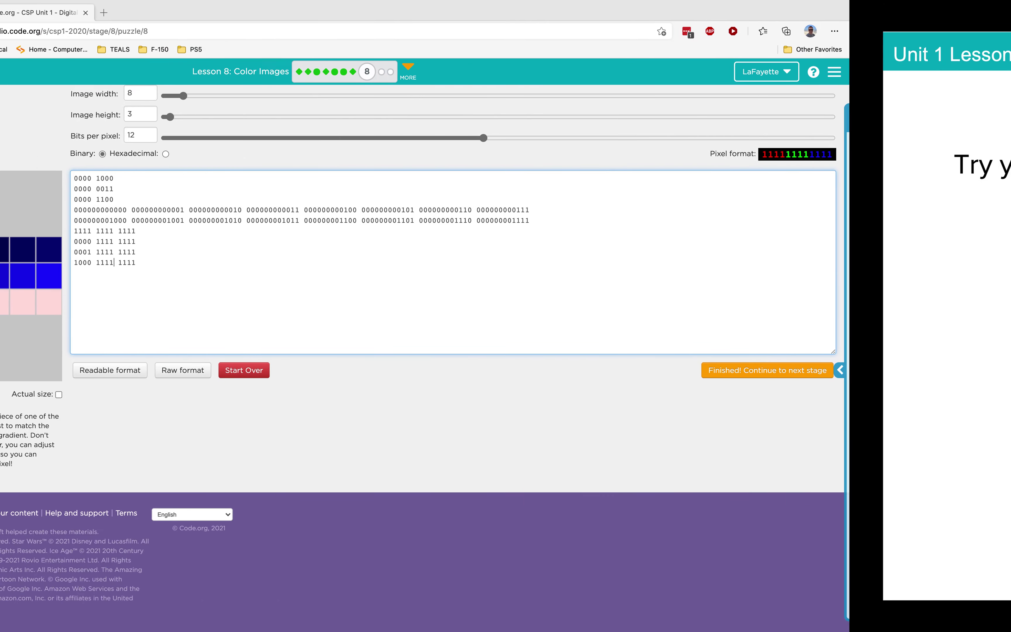
pyautogui.hotkey('ctrl', 'Right')
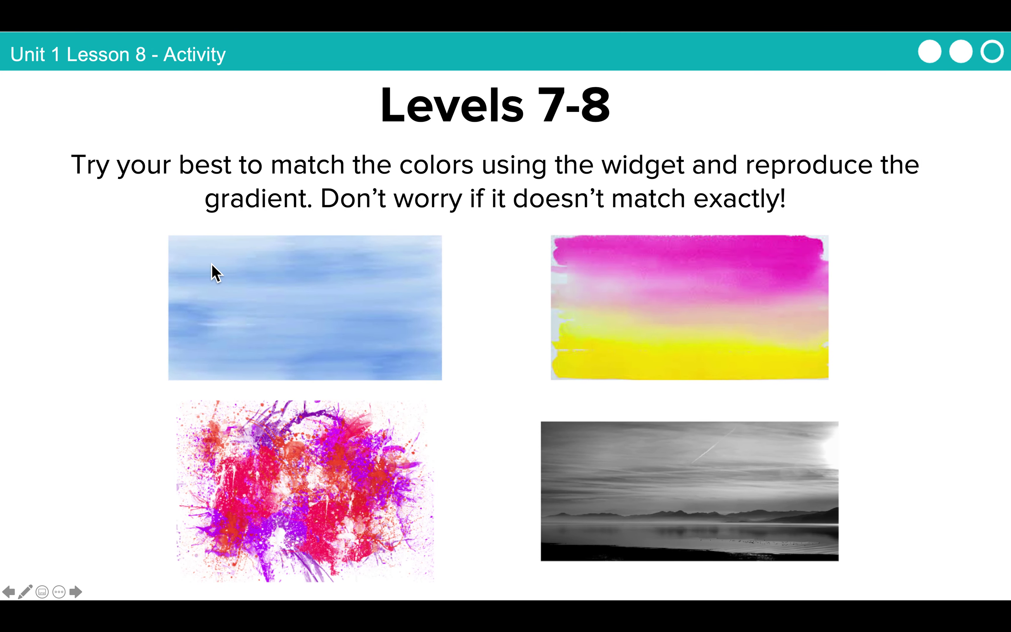
pyautogui.hotkey('ctrl', 'Left')
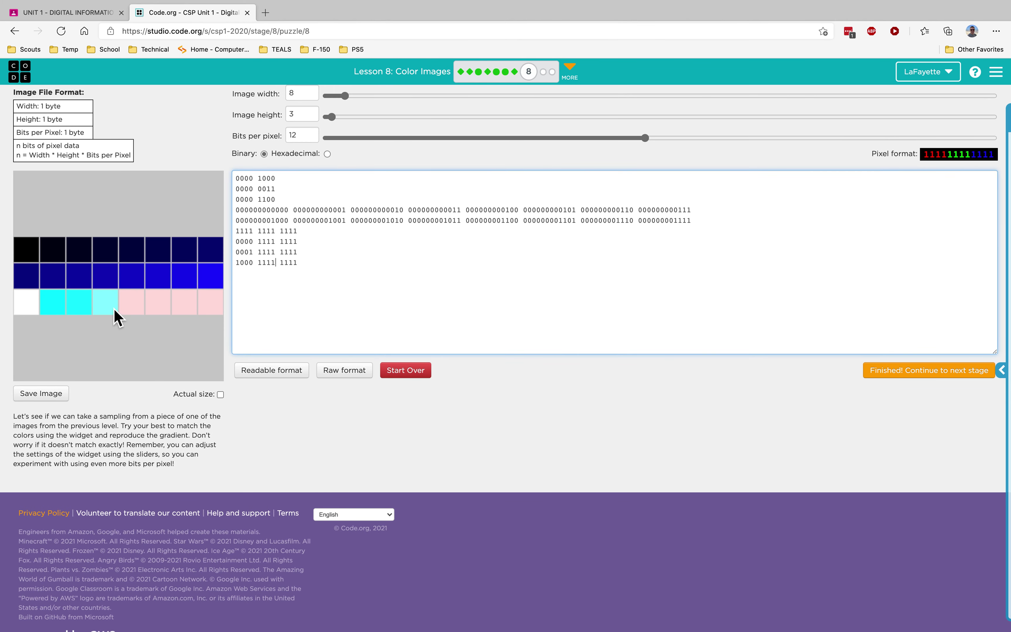
# Try 0010 and 0110 as the last pixel's red value, keeping green and blue at 1111.
pyautogui.click(250, 268)
pyautogui.press('BackSpace')
pyautogui.write('1')
pyautogui.click(240, 262)
pyautogui.press('BackSpace')
pyautogui.write('0')
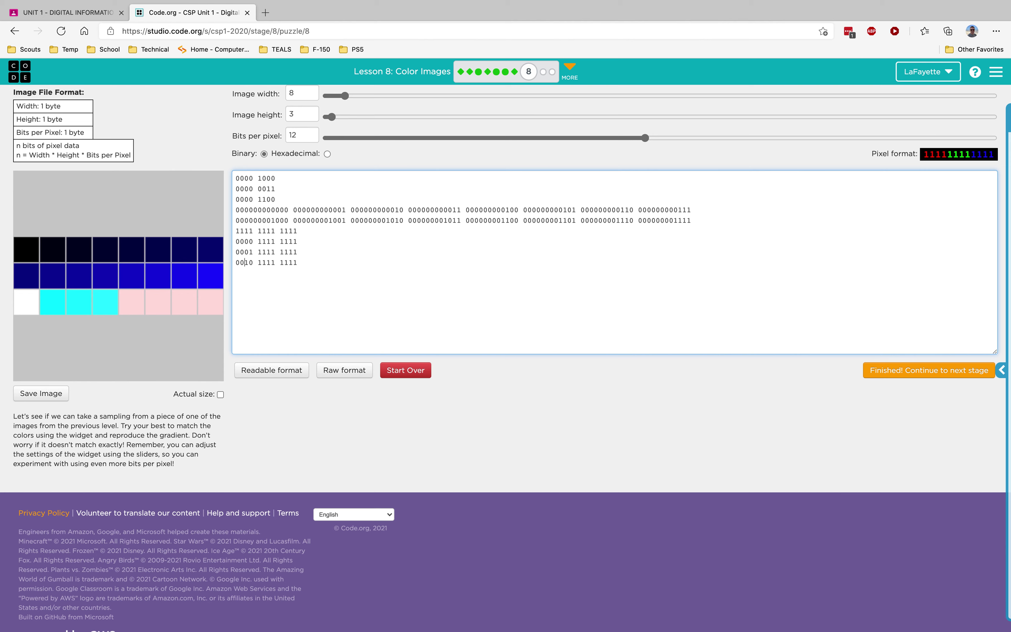
pyautogui.click(245, 263)
pyautogui.press('BackSpace')
pyautogui.write('1')
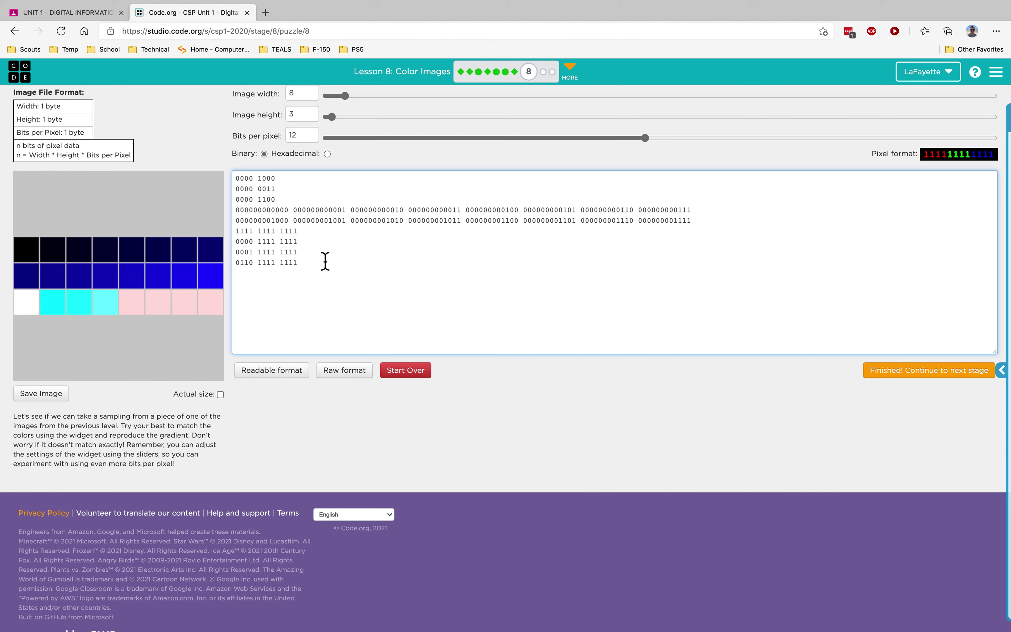
pyautogui.moveTo(311, 257); pyautogui.dragTo(235, 221)
pyautogui.press('BackSpace')
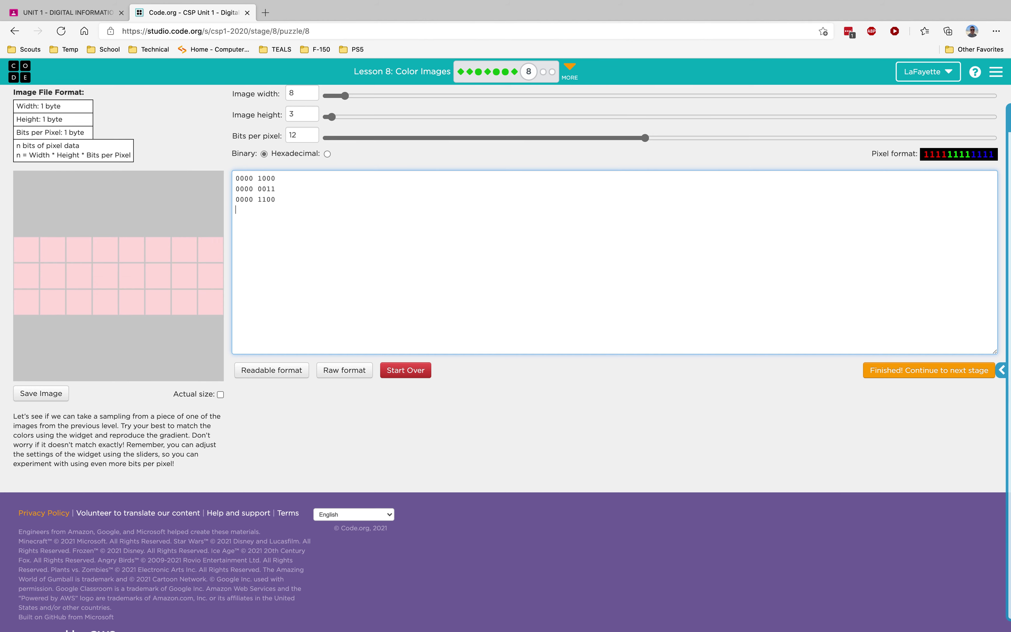
pyautogui.write('1111 1111 1111')
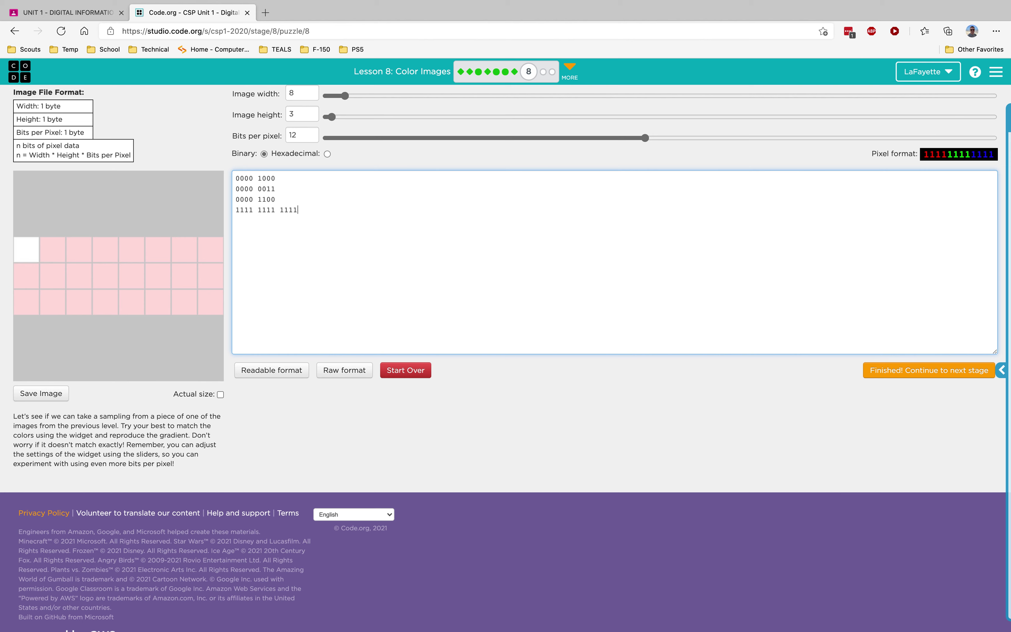